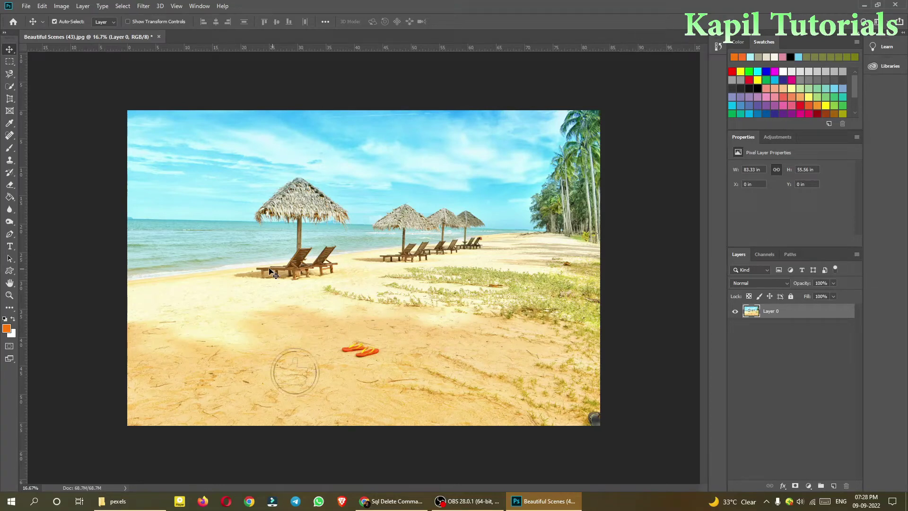
# - Draw an elliptical image frame on the lower-left sand of the beach photo
pyautogui.click(10, 110)
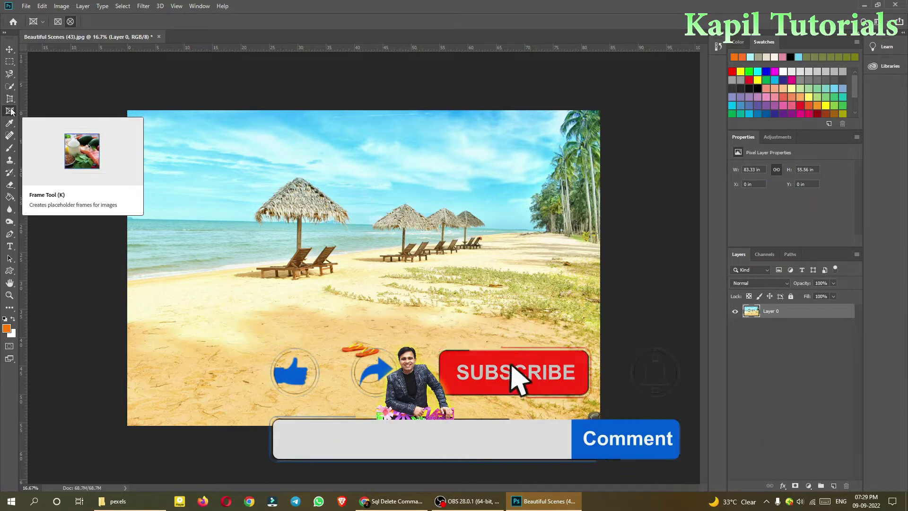
pyautogui.moveTo(210, 310); pyautogui.dragTo(322, 396)
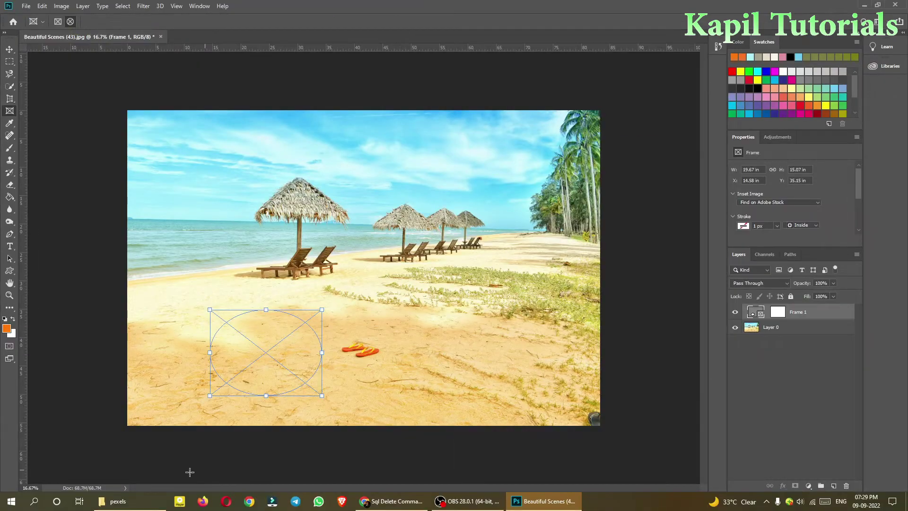
# - Drag Beautiful Scenes (52).jpg from the pexels folder into the empty frame
pyautogui.click(118, 501)
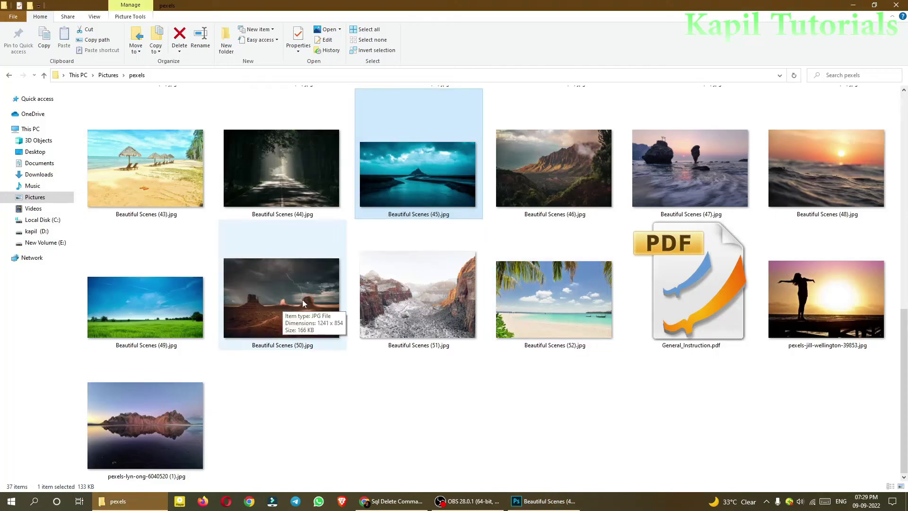
pyautogui.moveTo(561, 291); pyautogui.dragTo(283, 353)
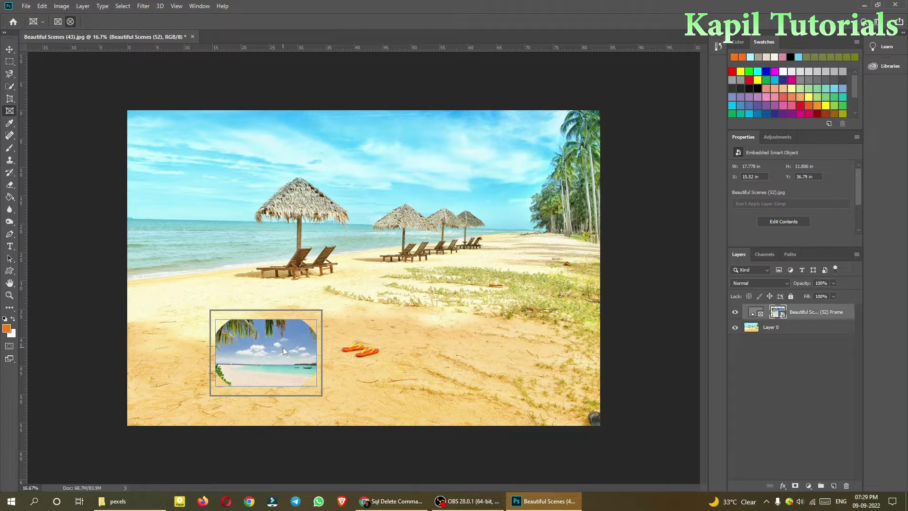
# - Scale up the seaside picture and shift it left so clouds, sea and boats fill the oval
pyautogui.hotkey('ctrl', 't')
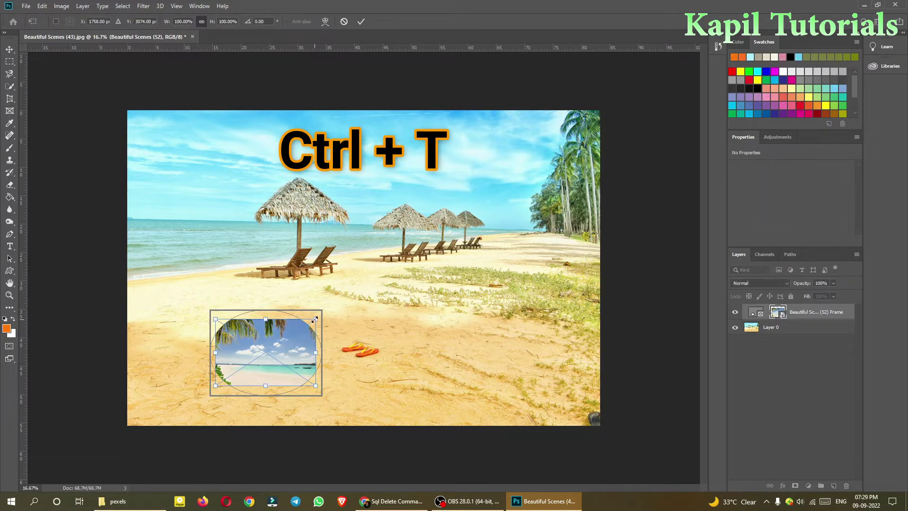
pyautogui.moveTo(315, 320); pyautogui.dragTo(450, 229)
pyautogui.moveTo(294, 361); pyautogui.dragTo(205, 391)
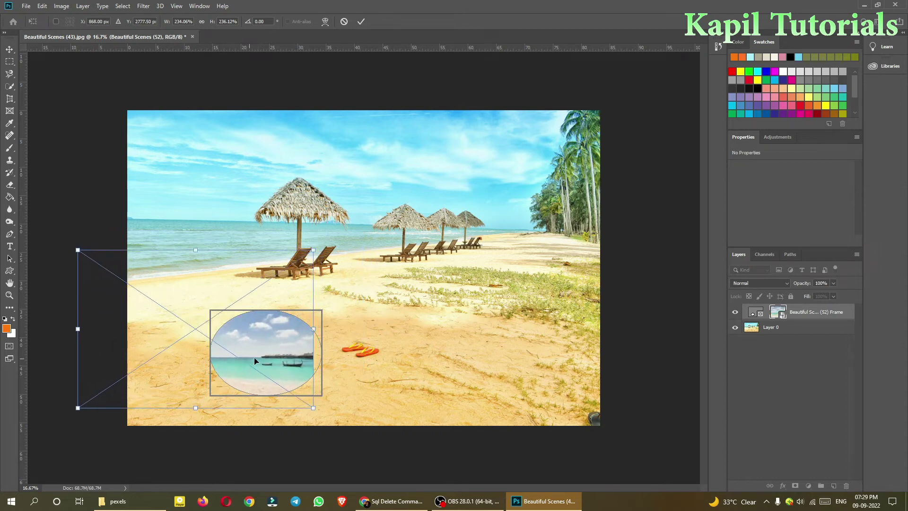
pyautogui.moveTo(280, 353)
pyautogui.mouseDown()
pyautogui.moveTo(254, 358)
pyautogui.moveTo(277, 359)
pyautogui.mouseUp()
pyautogui.press('Return')
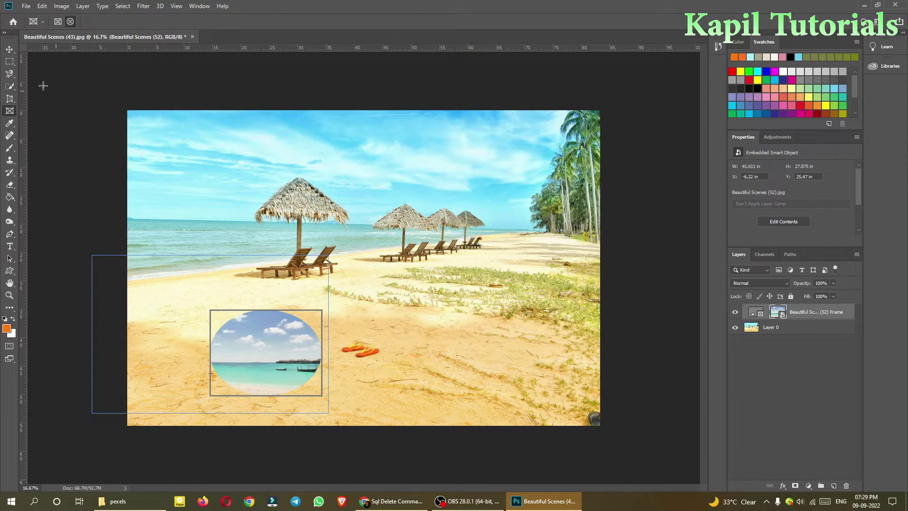
# - Move the framed seaside picture slightly up and left with the Move tool
pyautogui.click(12, 50)
pyautogui.click(289, 356)
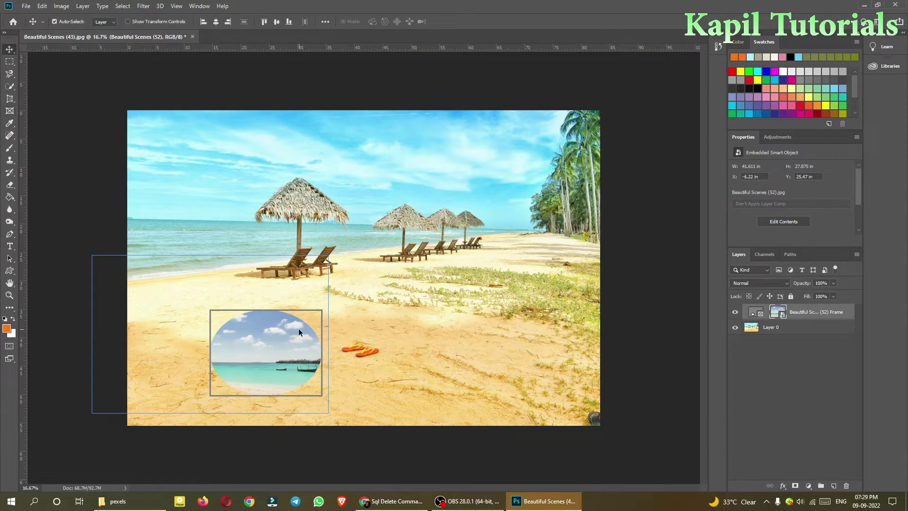
pyautogui.moveTo(299, 332); pyautogui.dragTo(266, 347)
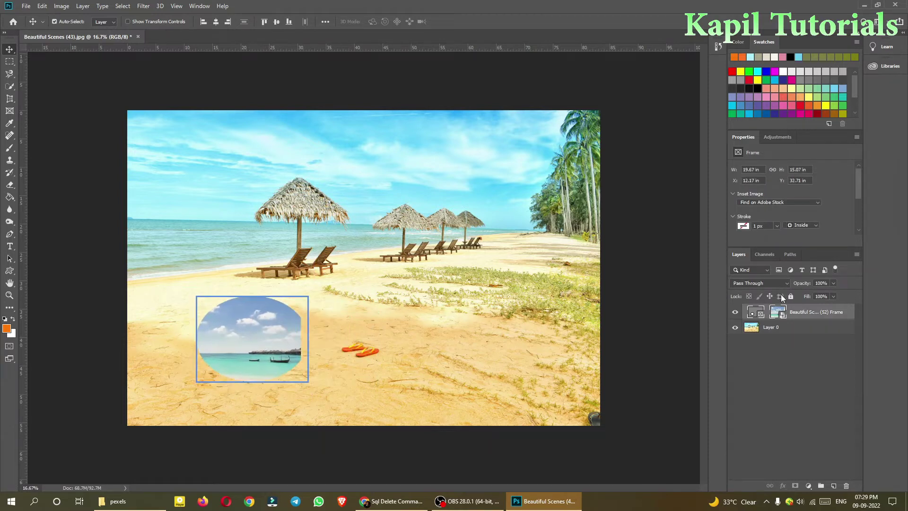
# - Nudge the seaside image slightly right and down inside its oval and commit the transform
pyautogui.click(248, 330)
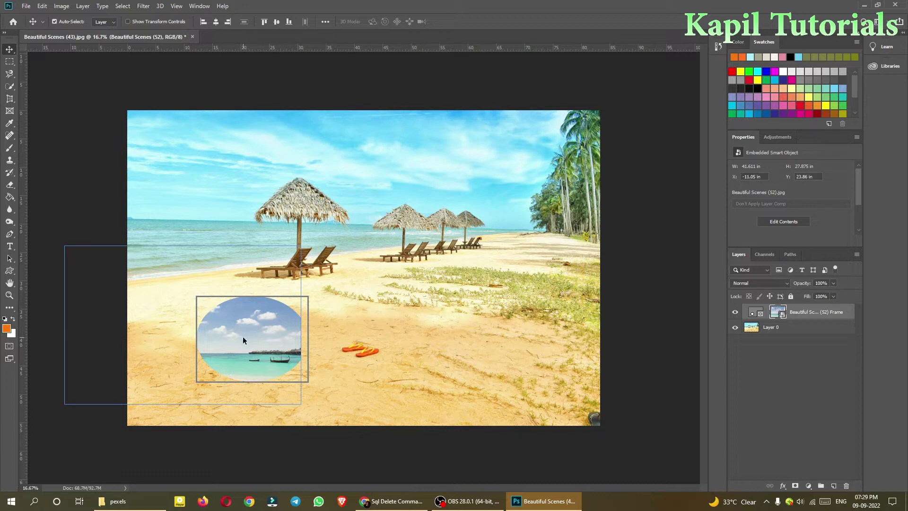
pyautogui.hotkey('ctrl', 't')
pyautogui.moveTo(271, 334); pyautogui.dragTo(285, 336)
pyautogui.press('Down')
pyautogui.press('Down')
pyautogui.press('Down')
pyautogui.press('Down')
pyautogui.press('Down')
pyautogui.press('Down')
pyautogui.press('Down')
pyautogui.press('Down')
pyautogui.press('Down')
pyautogui.press('Down')
pyautogui.press('Down')
pyautogui.press('Down')
pyautogui.press('Down')
pyautogui.press('Down')
pyautogui.press('Down')
pyautogui.press('Down')
pyautogui.press('Down')
pyautogui.press('Down')
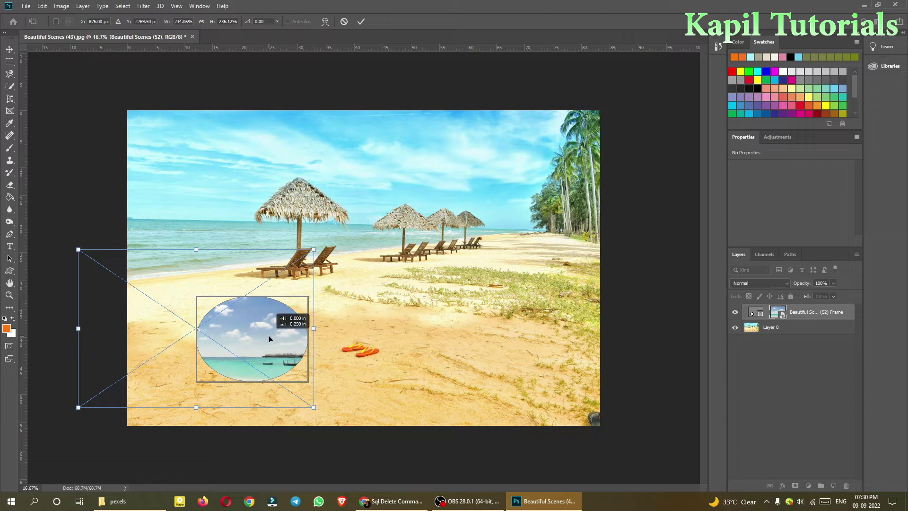
pyautogui.moveTo(272, 339); pyautogui.dragTo(272, 339)
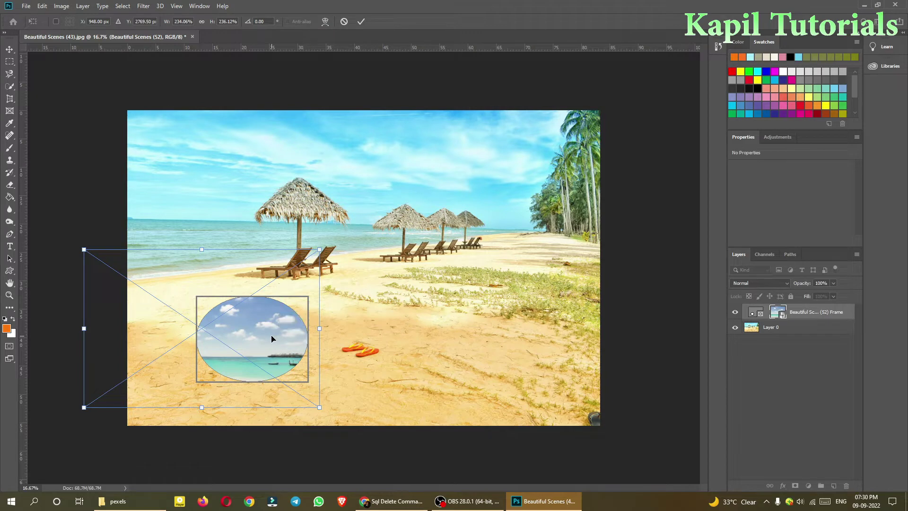
pyautogui.press('Return')
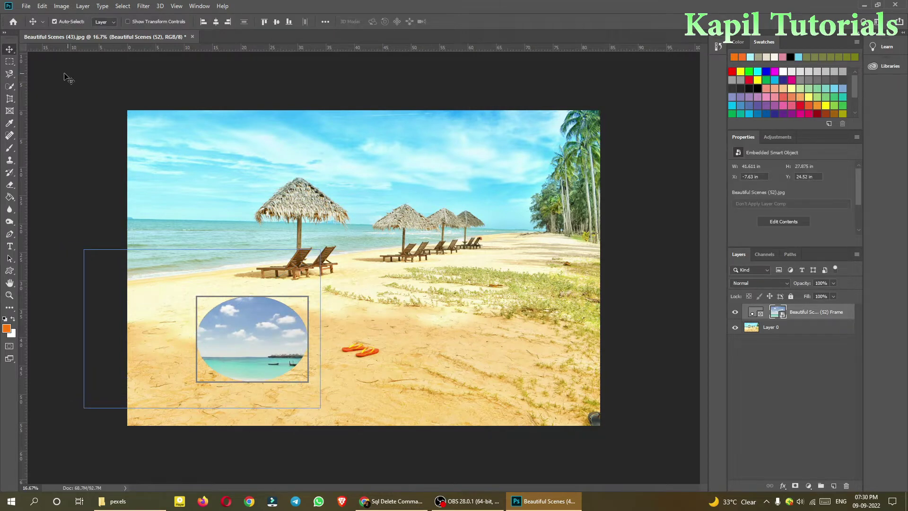
# - Draw a second frame on the right sand and place Beautiful Scenes (51).jpg into it
pyautogui.click(9, 111)
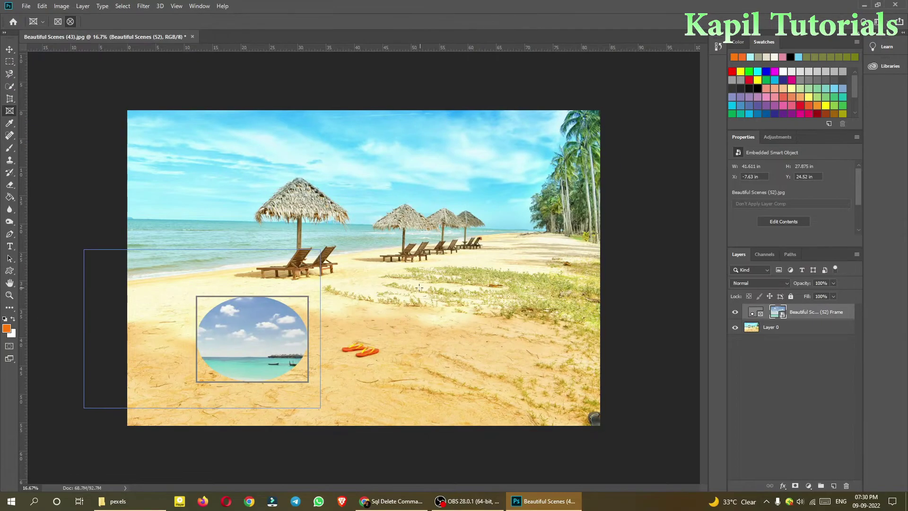
pyautogui.moveTo(432, 296); pyautogui.dragTo(574, 410)
pyautogui.click(119, 501)
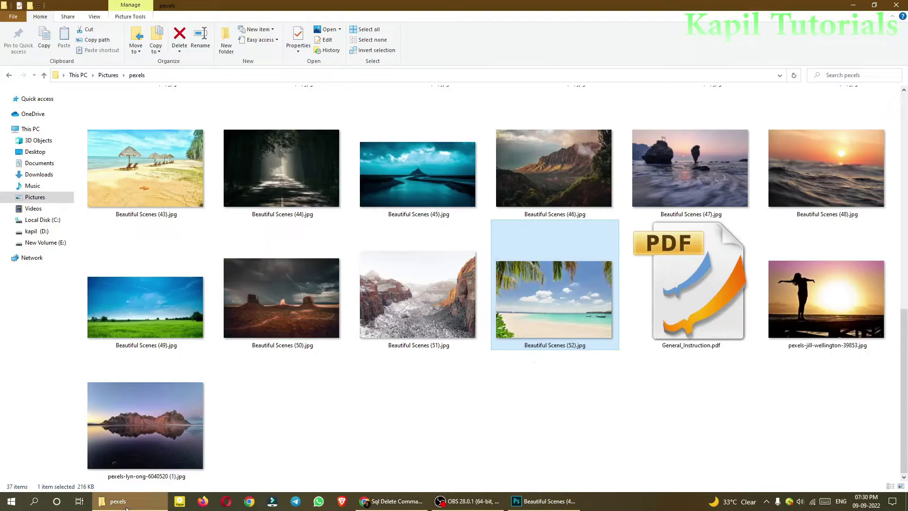
pyautogui.click(418, 309)
pyautogui.moveTo(424, 332); pyautogui.dragTo(481, 342)
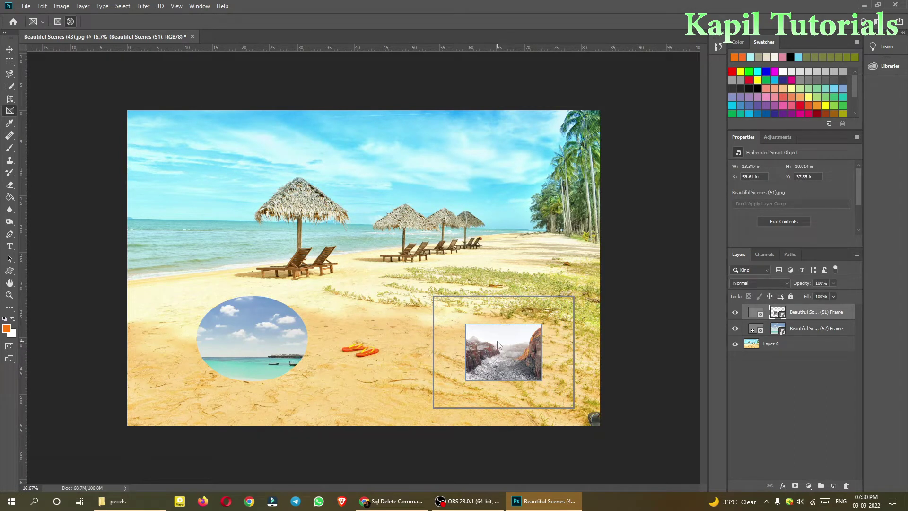
# - Enlarge and reposition the canyon picture so it fills the right oval frame
pyautogui.hotkey('ctrl', 't')
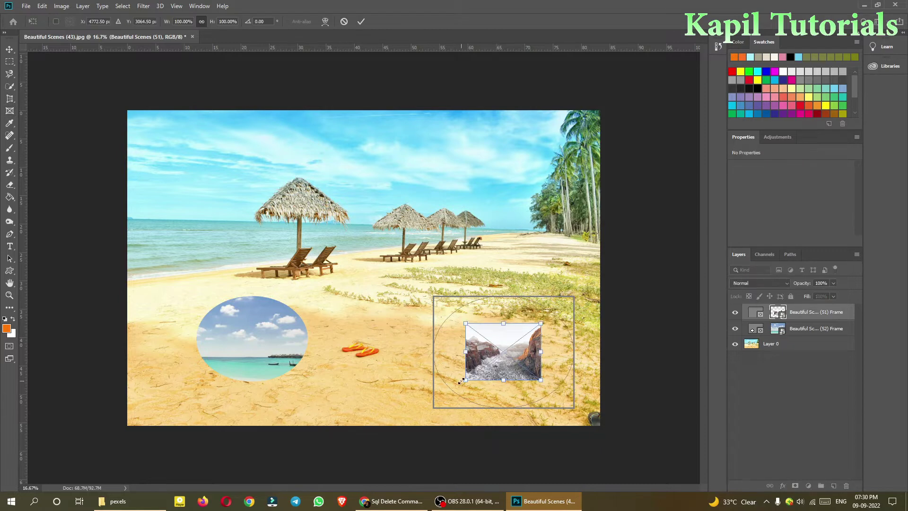
pyautogui.moveTo(467, 381); pyautogui.dragTo(391, 432)
pyautogui.moveTo(480, 361); pyautogui.dragTo(463, 298)
pyautogui.moveTo(528, 376); pyautogui.dragTo(637, 497)
pyautogui.press('Return')
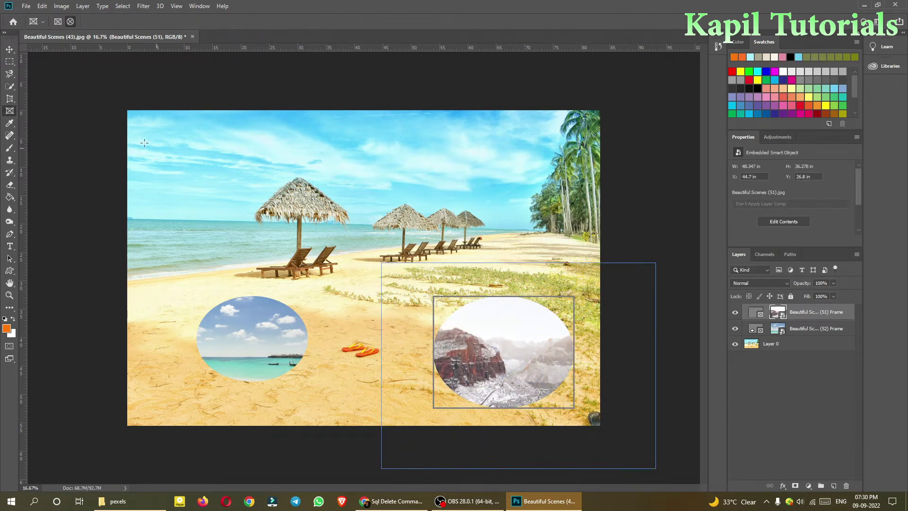
# - Shift the right oval frame slightly up and left on the sand
pyautogui.click(8, 49)
pyautogui.click(37, 49)
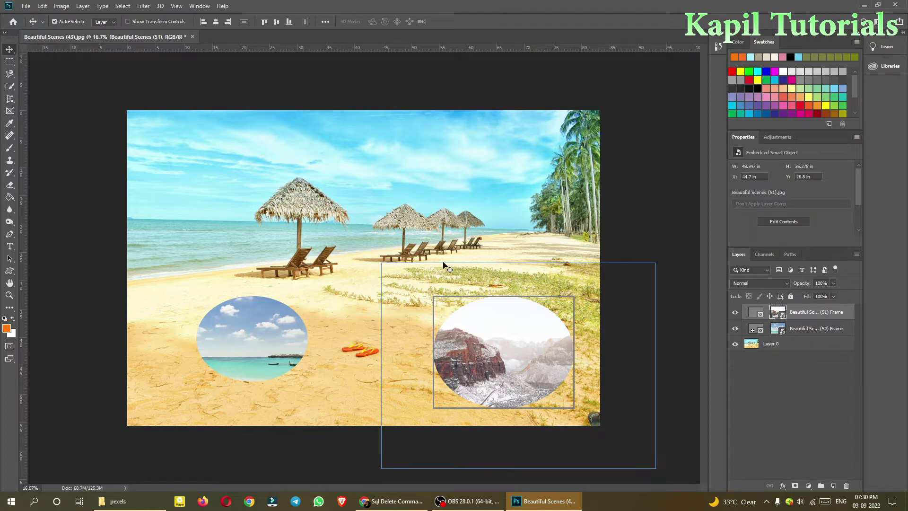
pyautogui.moveTo(490, 336)
pyautogui.mouseDown()
pyautogui.moveTo(476, 317)
pyautogui.moveTo(484, 326)
pyautogui.mouseUp()
pyautogui.click(568, 298)
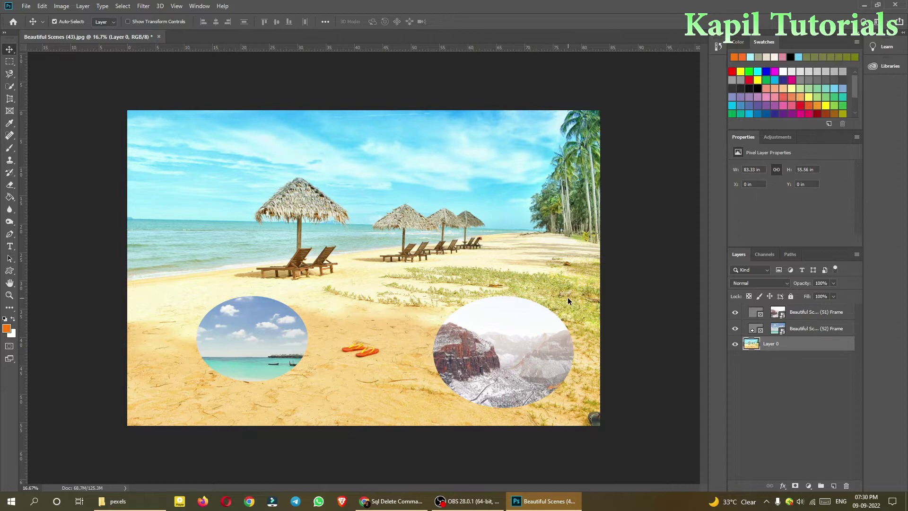
pyautogui.moveTo(528, 296)
pyautogui.mouseDown()
pyautogui.moveTo(509, 296)
pyautogui.moveTo(526, 293)
pyautogui.moveTo(517, 298)
pyautogui.mouseUp()
pyautogui.click(281, 338)
pyautogui.click(458, 336)
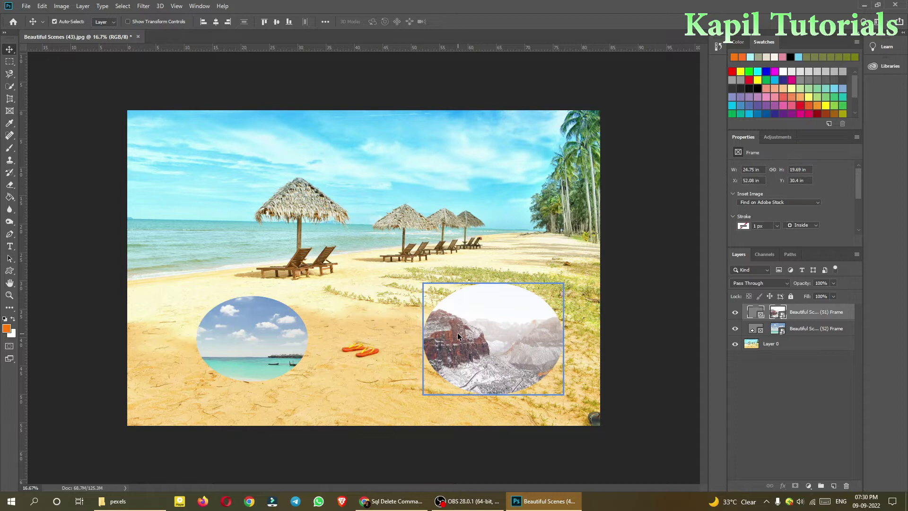
# - With the beach background layer selected, show the Image > Adjustments submenu
pyautogui.click(335, 382)
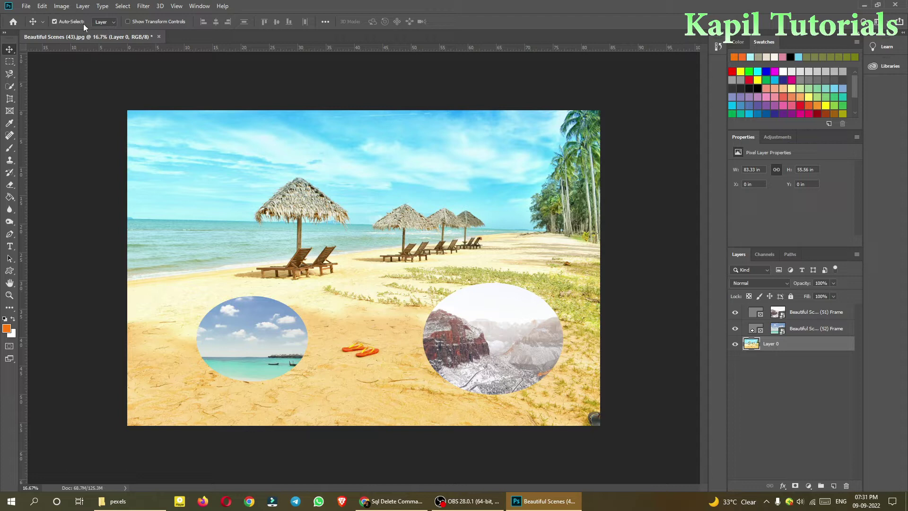
pyautogui.click(67, 7)
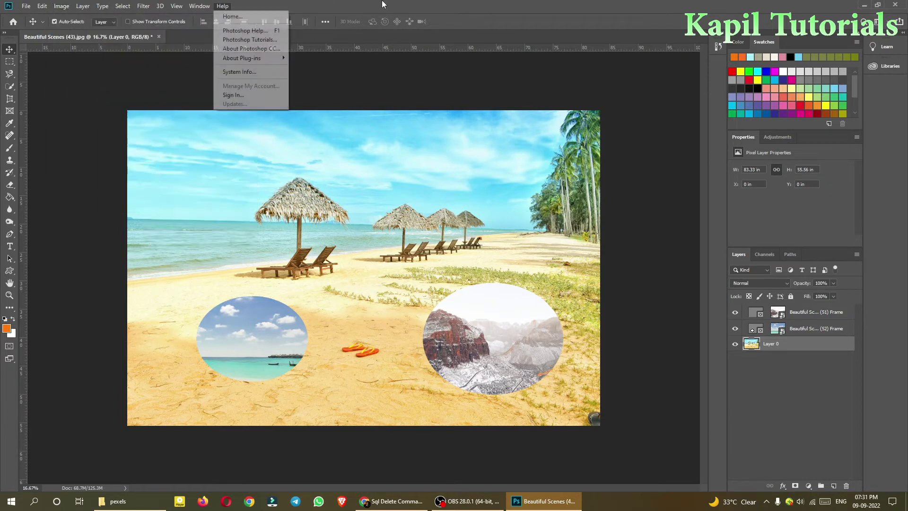
pyautogui.click(459, 6)
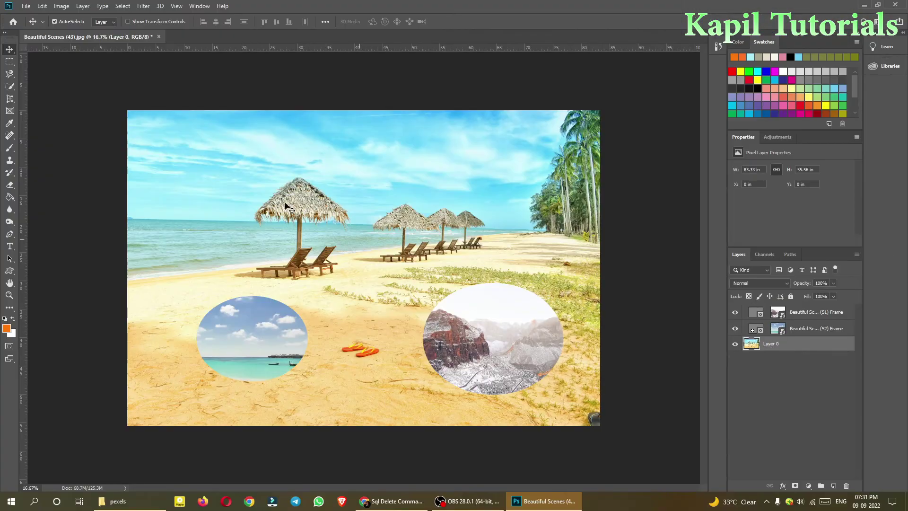
pyautogui.click(62, 6)
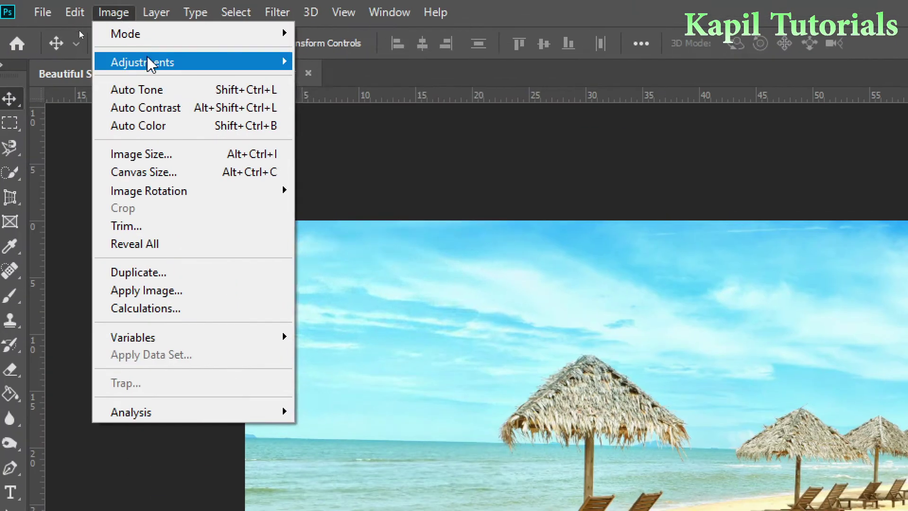
pyautogui.moveTo(80, 31)
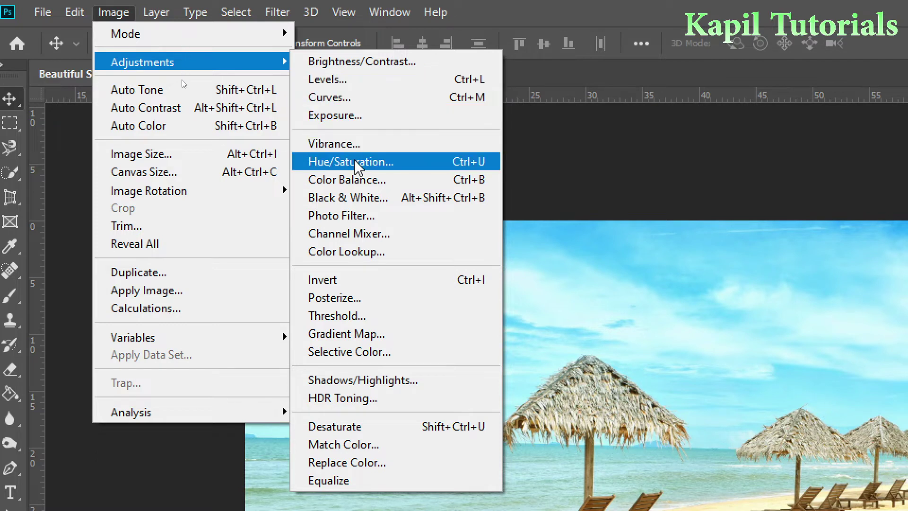
# - Open Color Balance, move its window over the photo, and set Tone Balance to Highlights
pyautogui.click(356, 184)
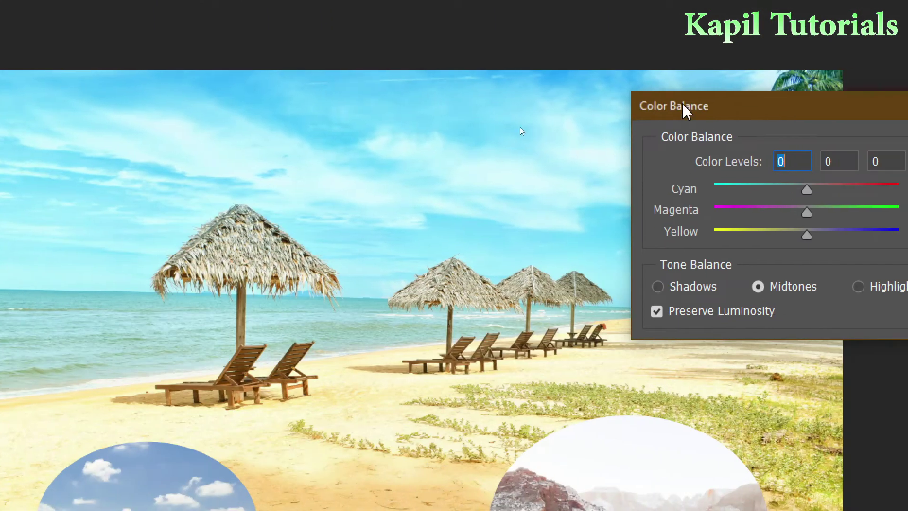
pyautogui.moveTo(685, 111); pyautogui.dragTo(414, 94)
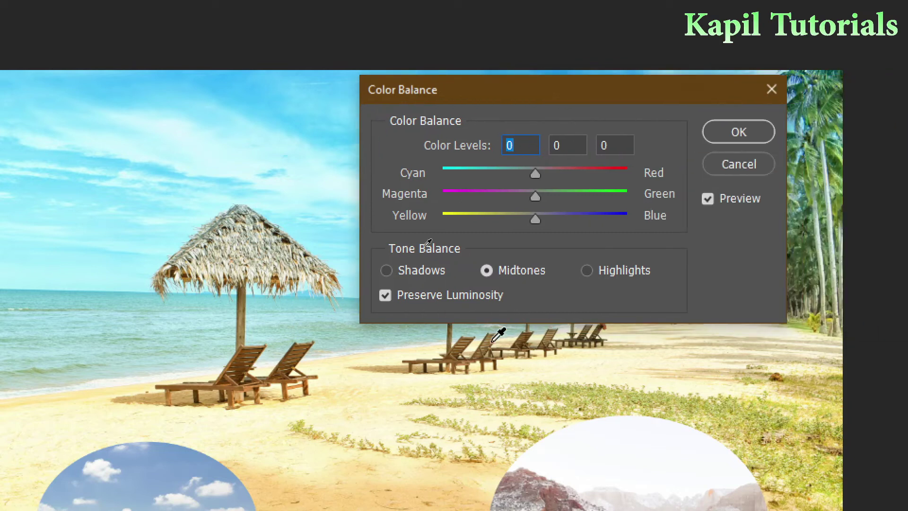
pyautogui.moveTo(478, 95); pyautogui.dragTo(498, 93)
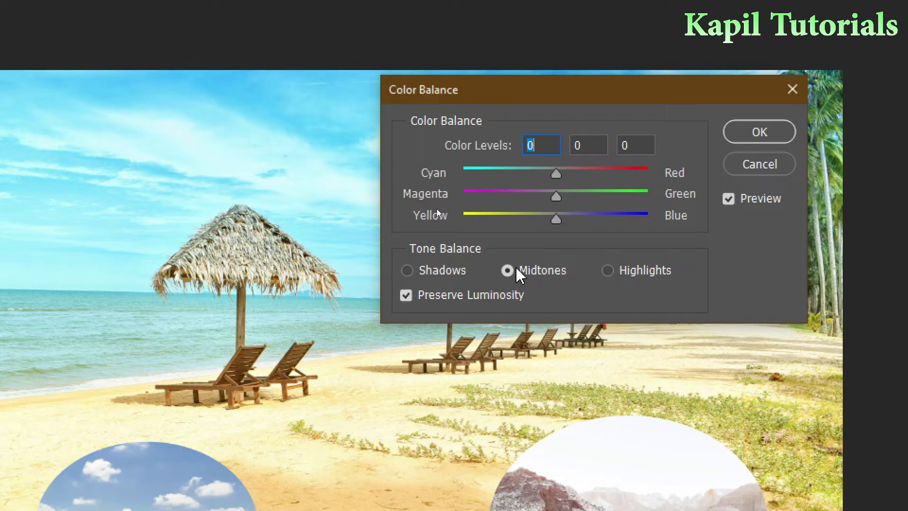
pyautogui.click(408, 270)
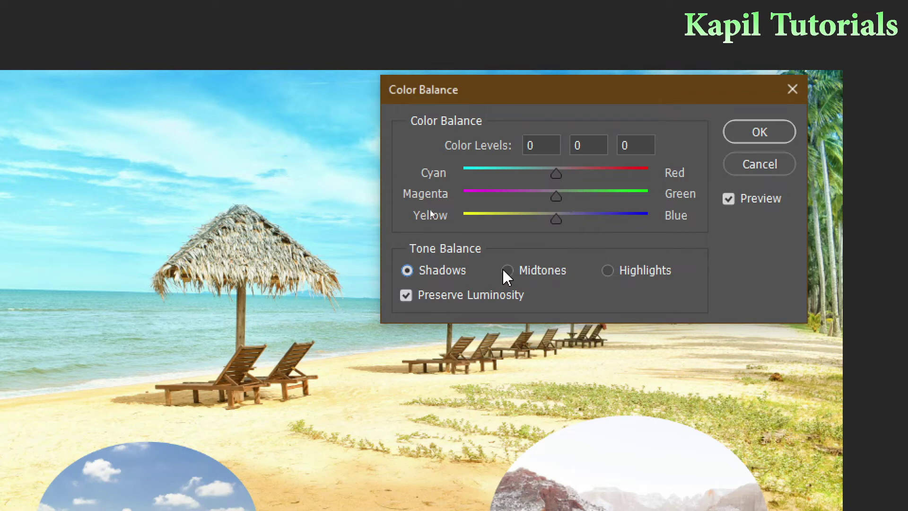
pyautogui.click(607, 272)
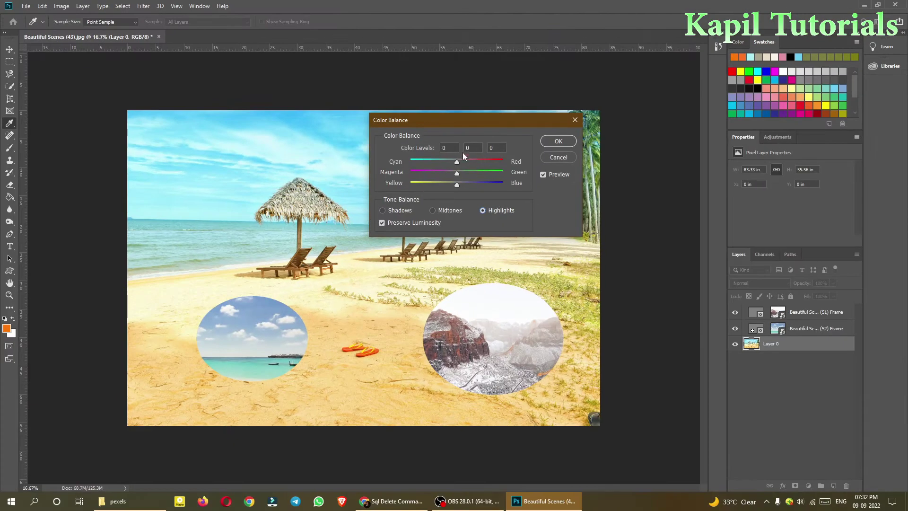
# - Try different Cyan–Red amounts on the midtones, from full cyan to full red
pyautogui.moveTo(436, 124); pyautogui.dragTo(587, 129)
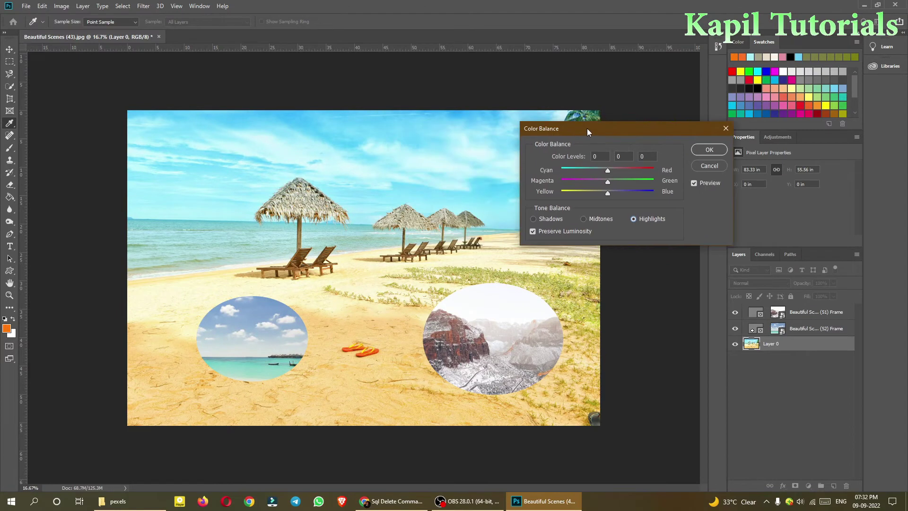
pyautogui.click(584, 219)
pyautogui.moveTo(594, 173); pyautogui.dragTo(552, 182)
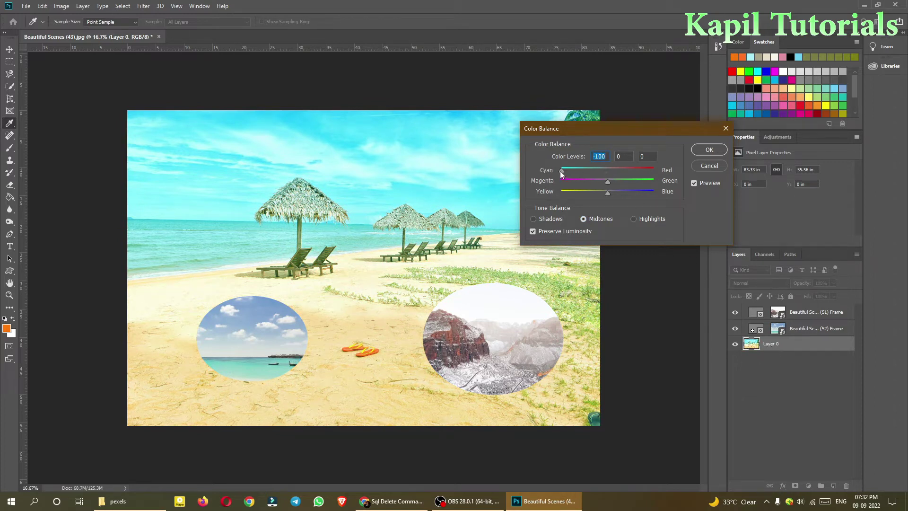
pyautogui.moveTo(562, 171); pyautogui.dragTo(650, 171)
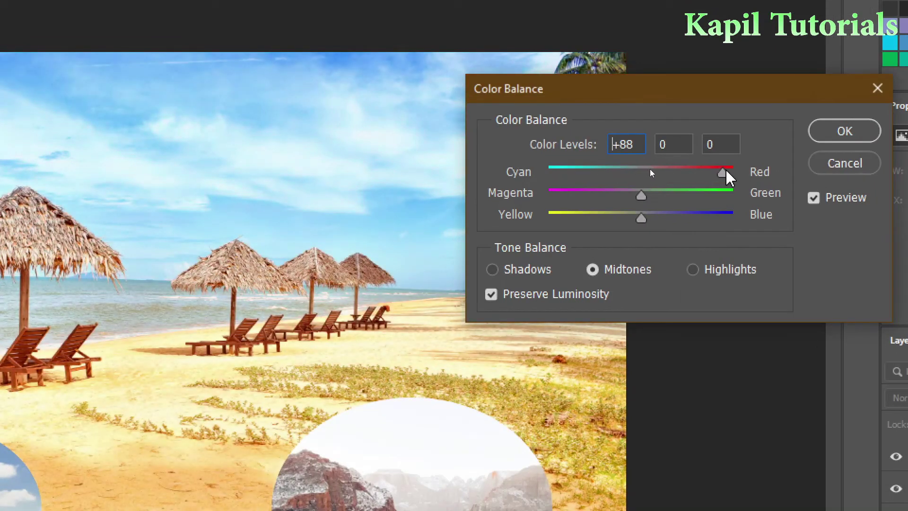
pyautogui.moveTo(726, 171); pyautogui.dragTo(642, 180)
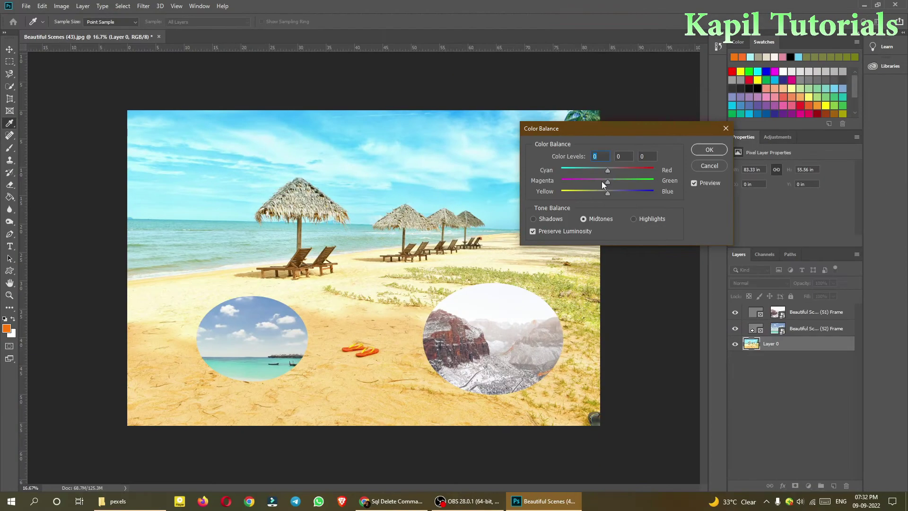
# - Warm the shadows strongly toward red, then remove the red cast
pyautogui.click(535, 219)
pyautogui.moveTo(609, 171); pyautogui.dragTo(653, 180)
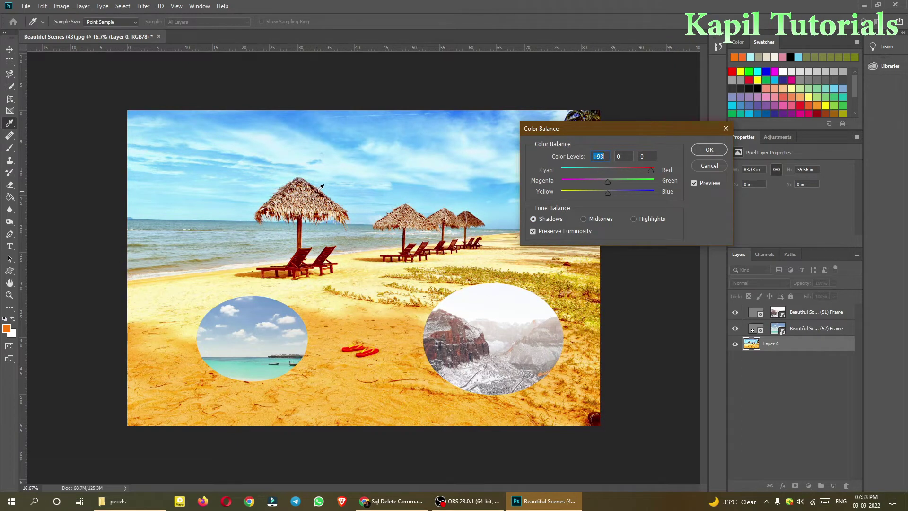
pyautogui.moveTo(648, 169); pyautogui.dragTo(609, 169)
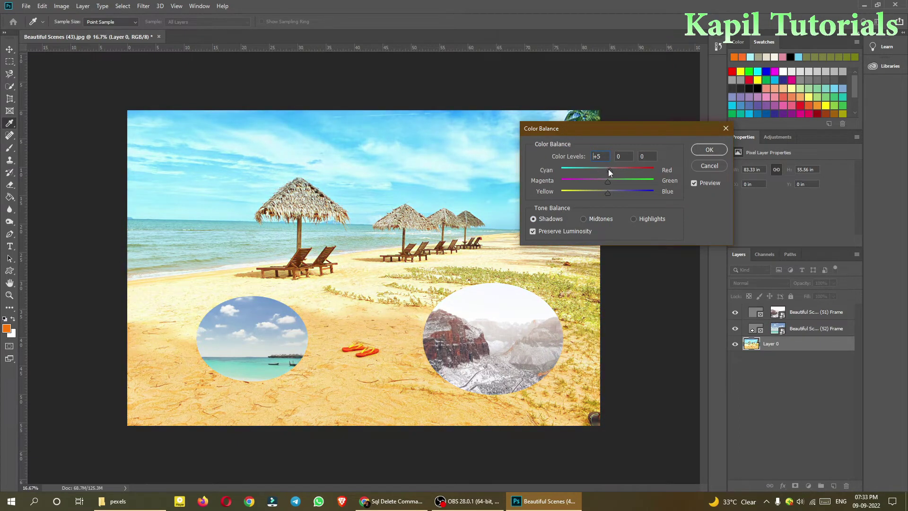
# - Set the highlights to Magenta −28 and Blue +31 for a pale pink look
pyautogui.click(634, 218)
pyautogui.moveTo(608, 173)
pyautogui.mouseDown()
pyautogui.moveTo(561, 177)
pyautogui.moveTo(656, 180)
pyautogui.moveTo(608, 175)
pyautogui.mouseUp()
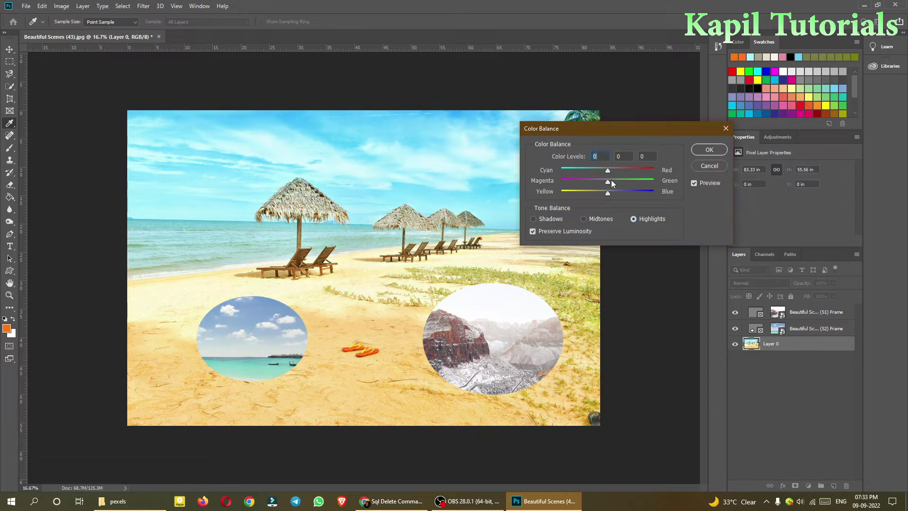
pyautogui.moveTo(609, 182); pyautogui.dragTo(623, 198)
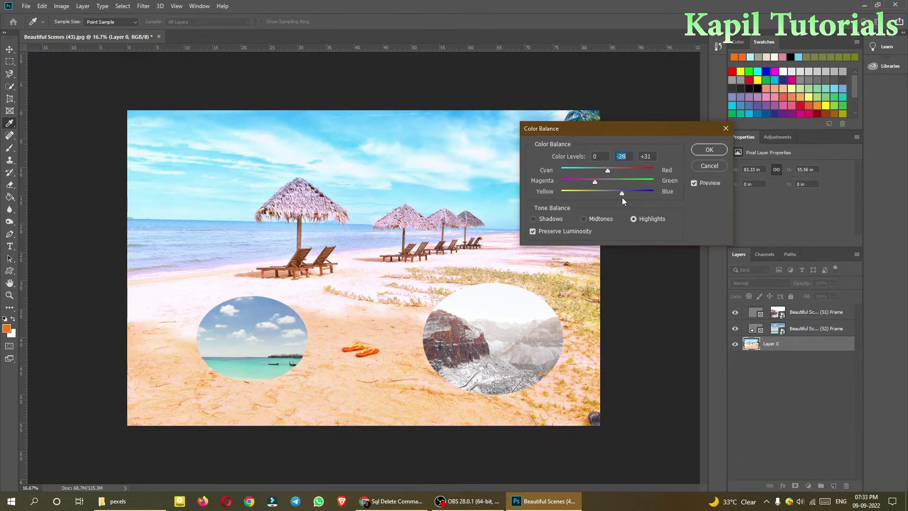
# - Discard the Color Balance changes and open the Photo Filter adjustment
pyautogui.click(709, 166)
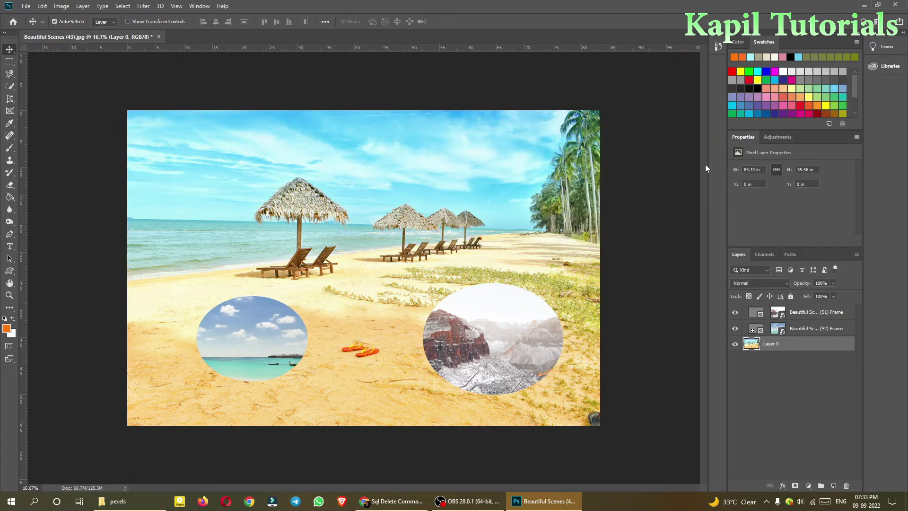
pyautogui.click(61, 7)
pyautogui.moveTo(76, 36)
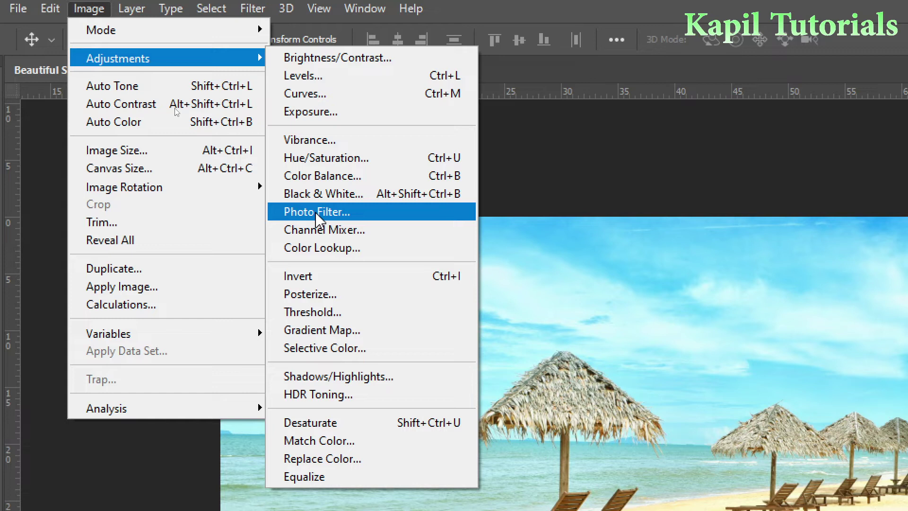
pyautogui.click(316, 213)
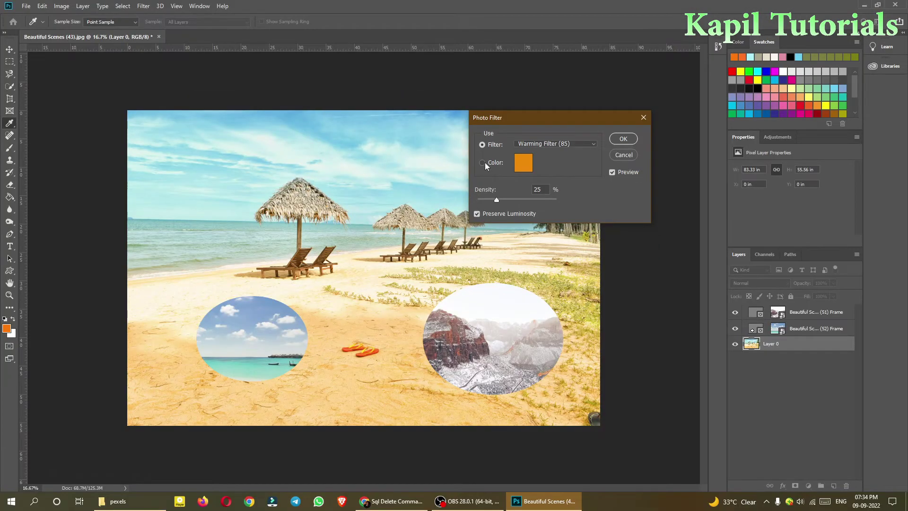
# - Try a red filter colour and raise the filter density
pyautogui.click(528, 165)
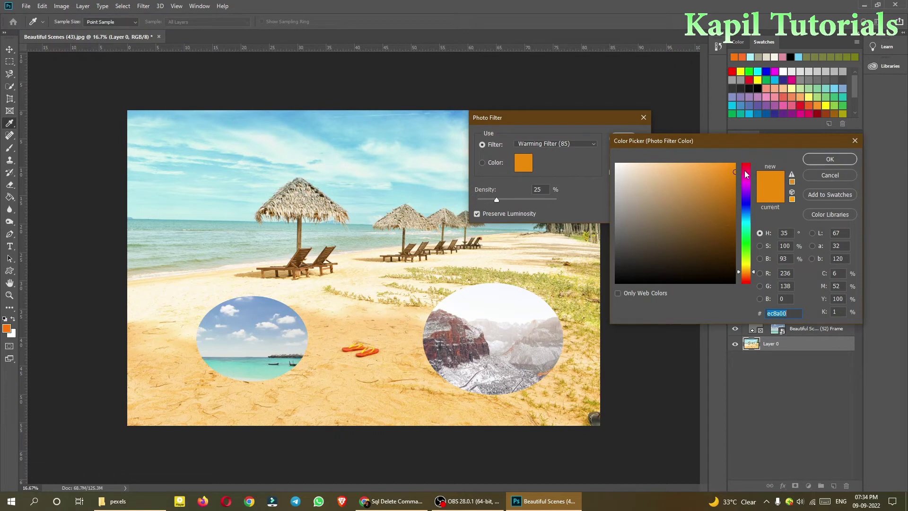
pyautogui.click(746, 167)
pyautogui.click(810, 160)
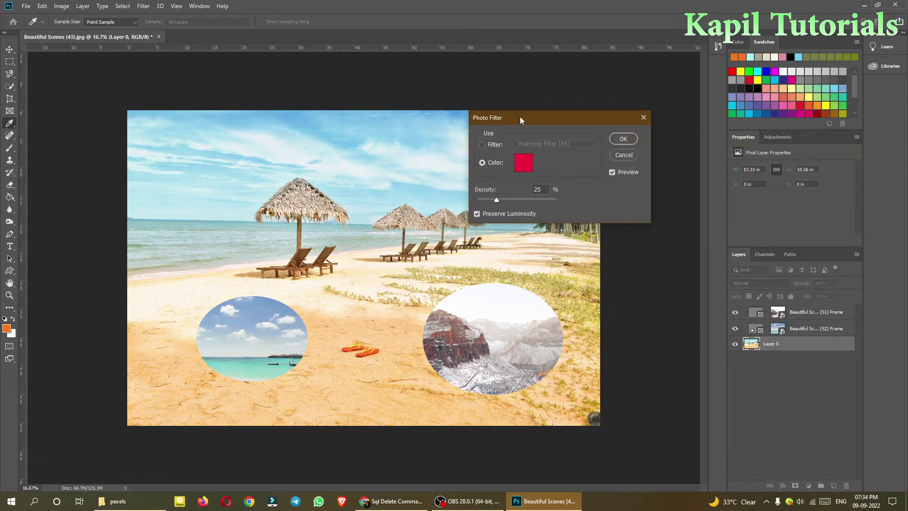
pyautogui.moveTo(519, 116); pyautogui.dragTo(578, 124)
pyautogui.moveTo(557, 208); pyautogui.dragTo(586, 209)
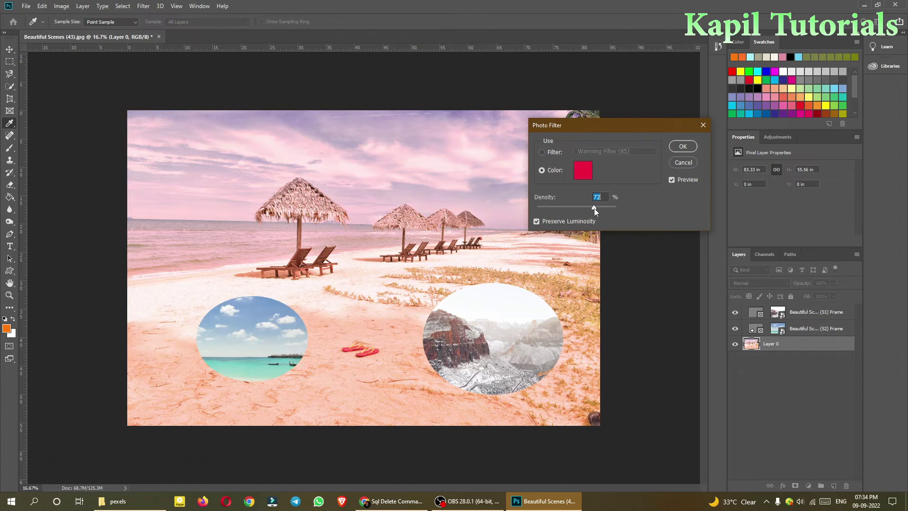
# - Switch the filter colour from yellow to deep blue, set Density to 100, and apply
pyautogui.click(580, 168)
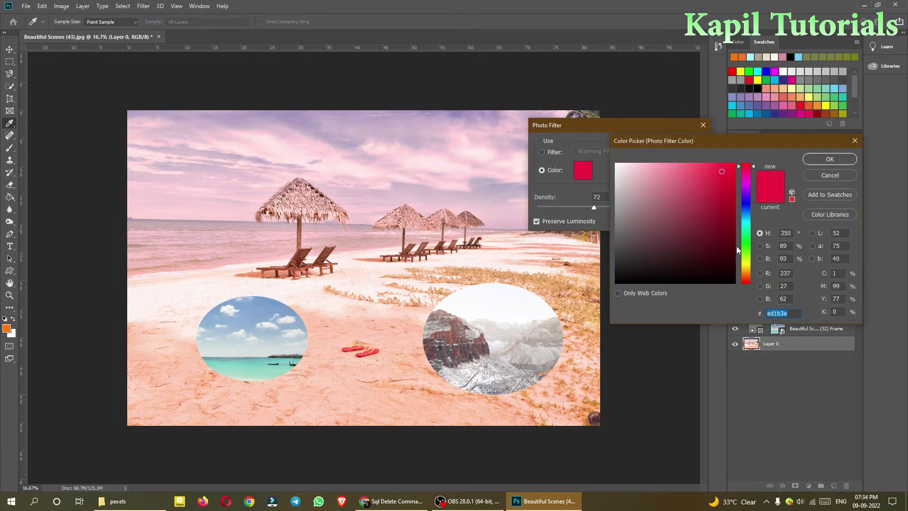
pyautogui.moveTo(743, 255); pyautogui.dragTo(743, 263)
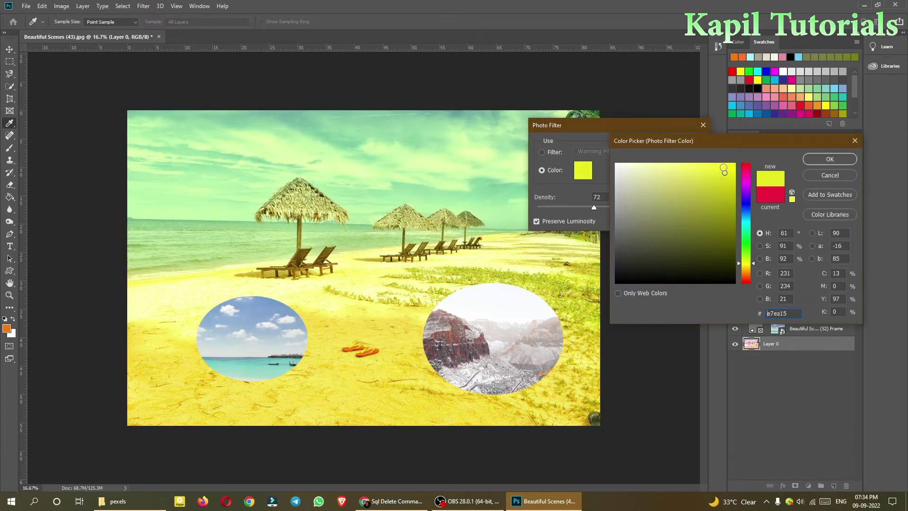
pyautogui.click(830, 159)
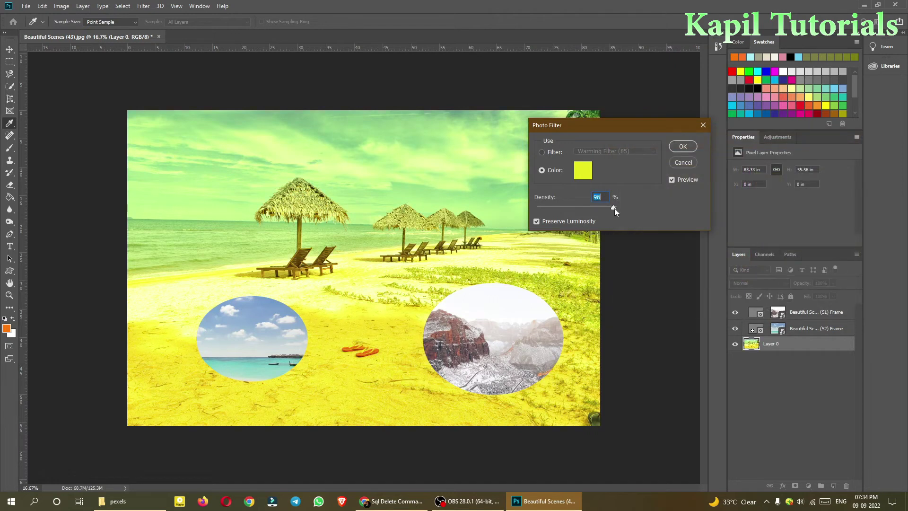
pyautogui.click(587, 178)
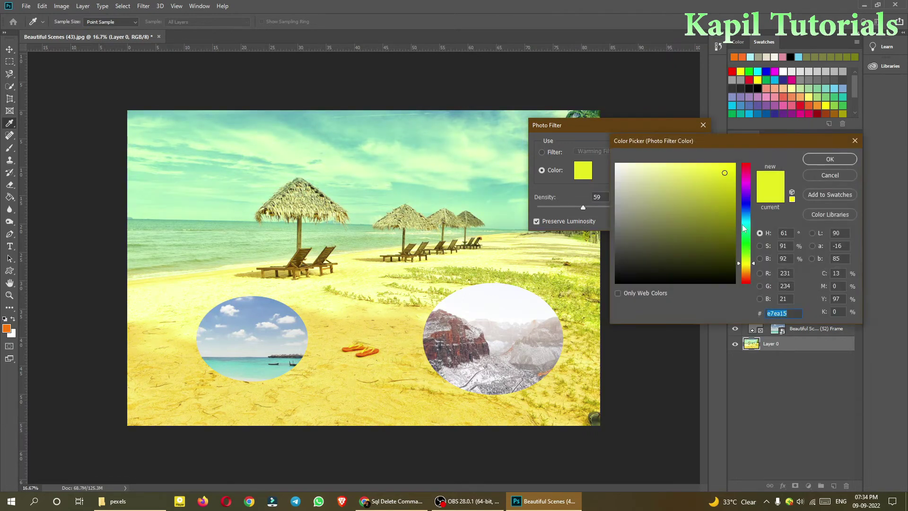
pyautogui.moveTo(743, 264); pyautogui.dragTo(743, 202)
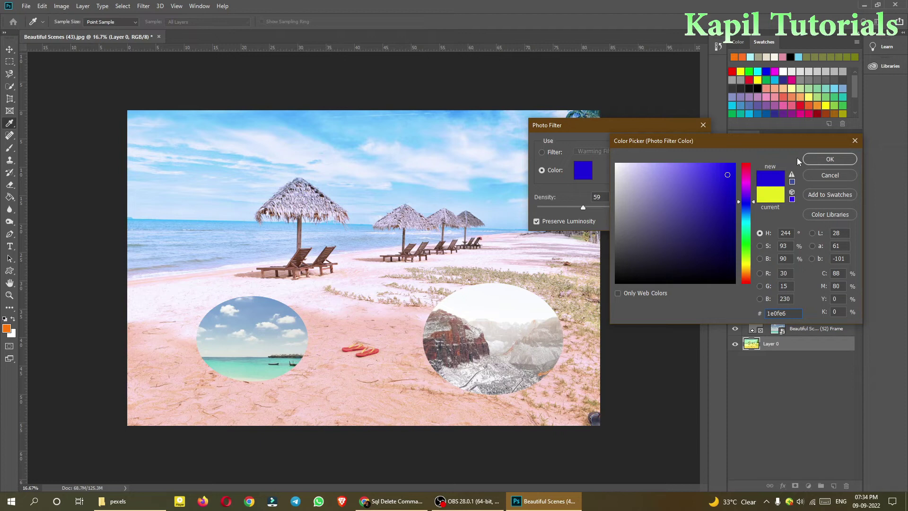
pyautogui.click(830, 160)
pyautogui.moveTo(583, 208)
pyautogui.mouseDown()
pyautogui.moveTo(640, 209)
pyautogui.moveTo(532, 209)
pyautogui.moveTo(600, 209)
pyautogui.mouseUp()
pyautogui.click(682, 146)
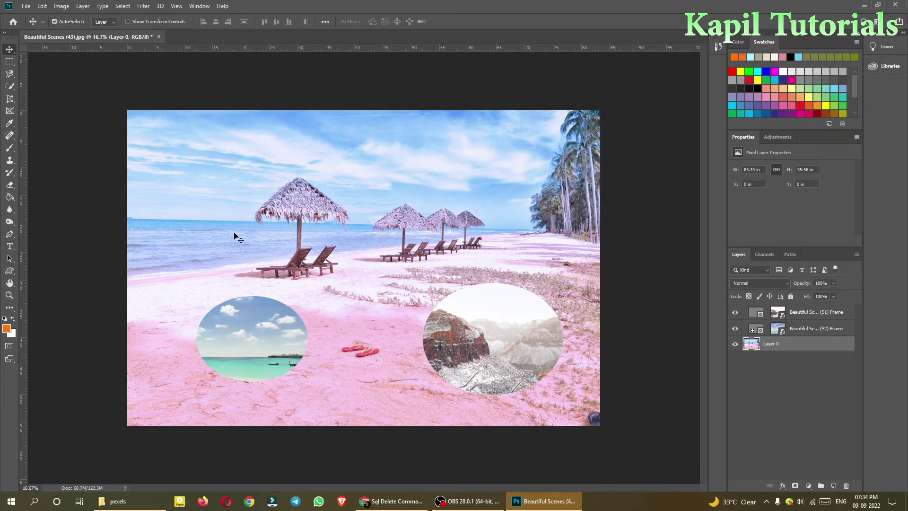
# - Open the Black & White adjustment, move its window aside and set Reds to 117
pyautogui.click(65, 10)
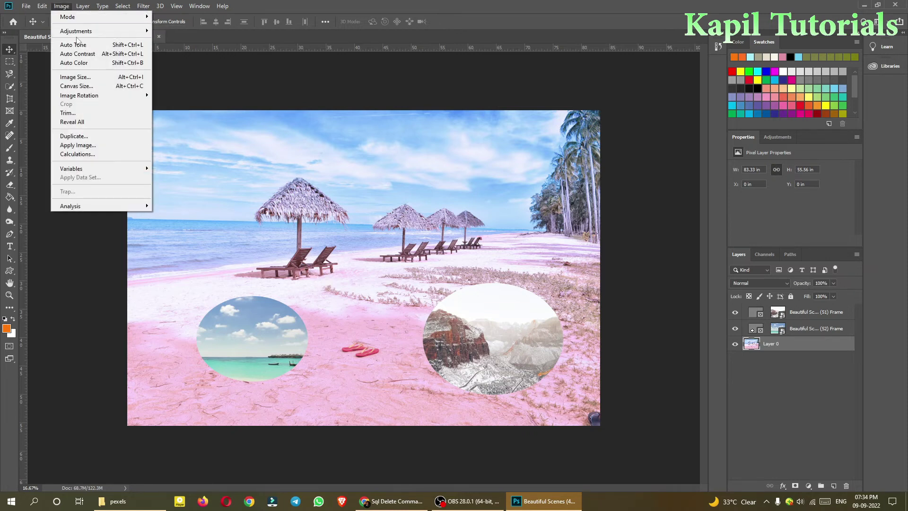
pyautogui.moveTo(80, 31)
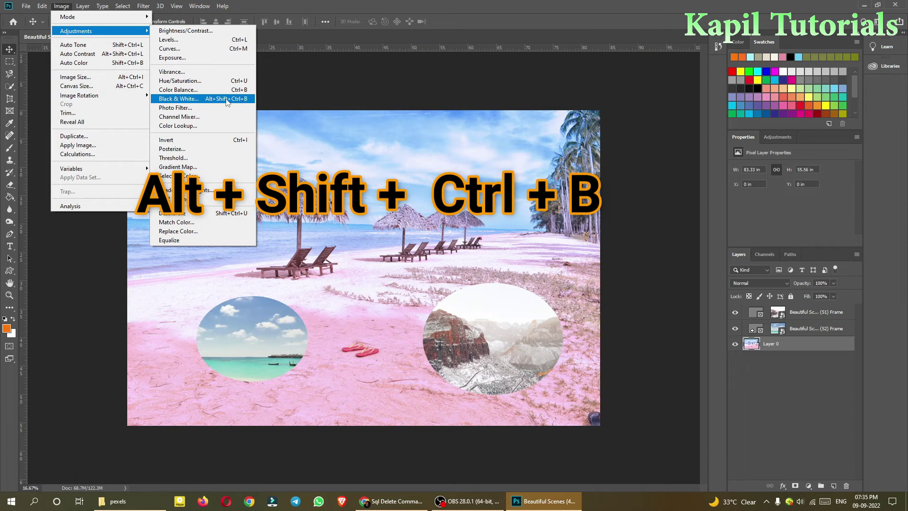
pyautogui.click(243, 105)
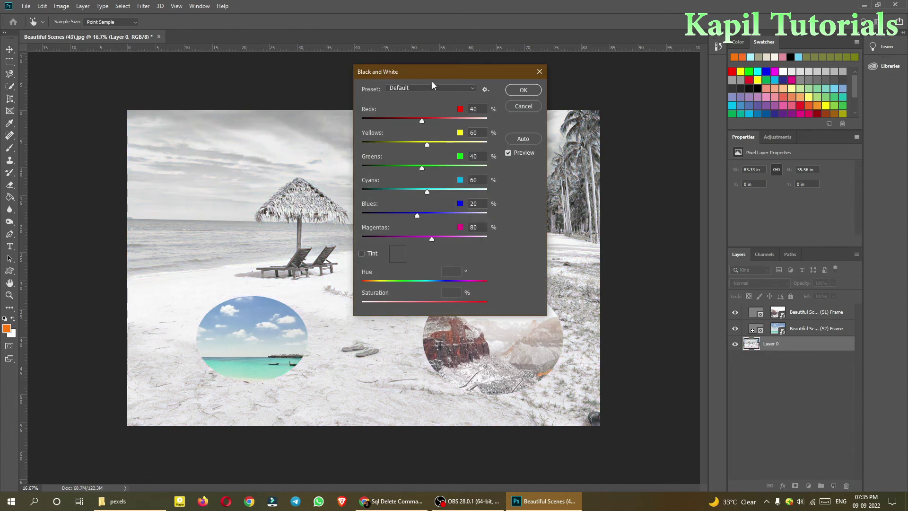
pyautogui.moveTo(417, 75); pyautogui.dragTo(532, 109)
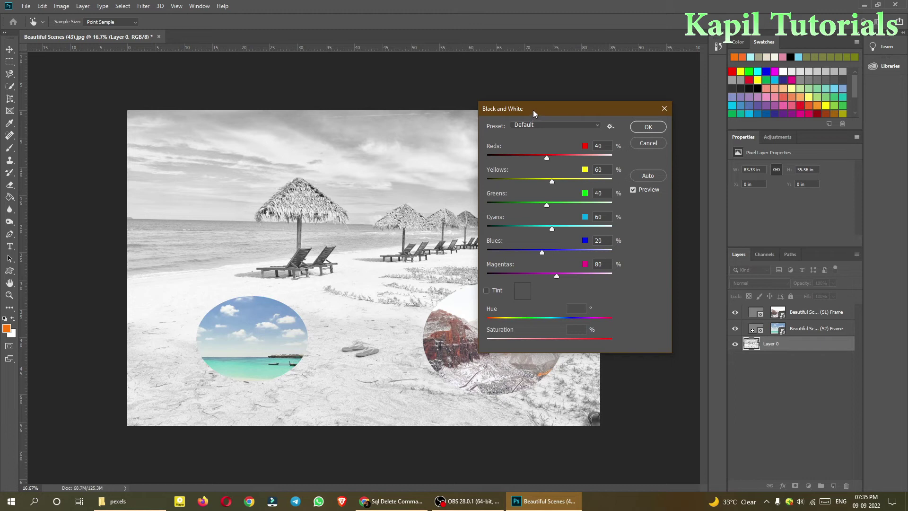
pyautogui.moveTo(534, 110)
pyautogui.mouseDown()
pyautogui.moveTo(552, 111)
pyautogui.moveTo(542, 105)
pyautogui.mouseUp()
pyautogui.moveTo(553, 154); pyautogui.dragTo(524, 152)
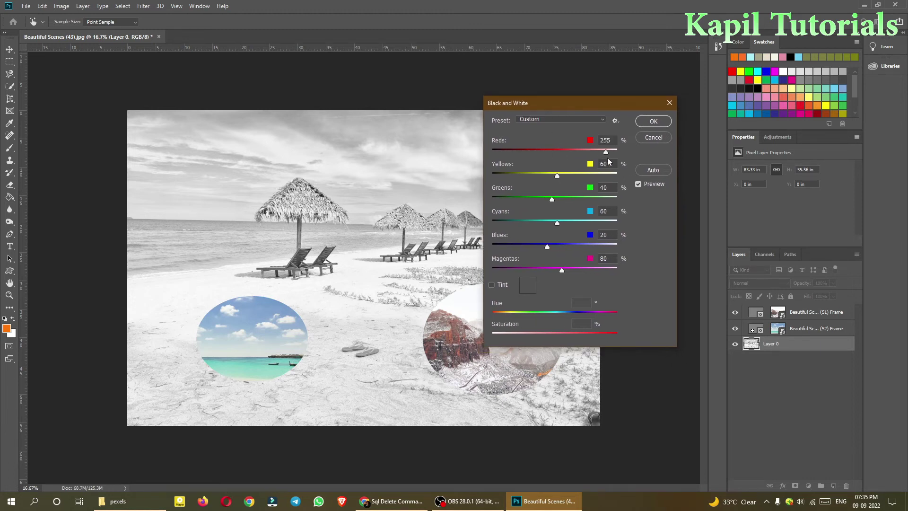
pyautogui.click(605, 140)
pyautogui.write('117')
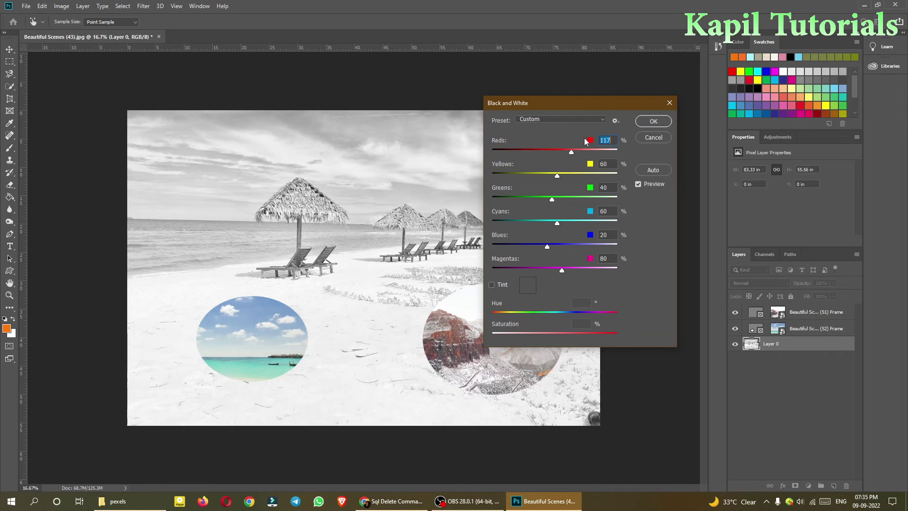
# - Try the Blue Filter, Darker, Green Filter, High Contrast Blue Filter and Infrared presets
pyautogui.click(588, 120)
pyautogui.click(554, 144)
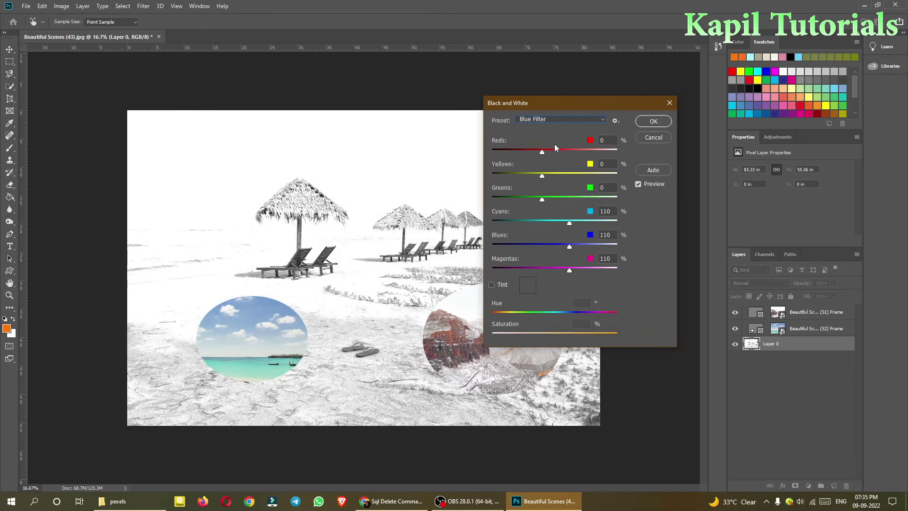
pyautogui.click(557, 119)
pyautogui.click(542, 150)
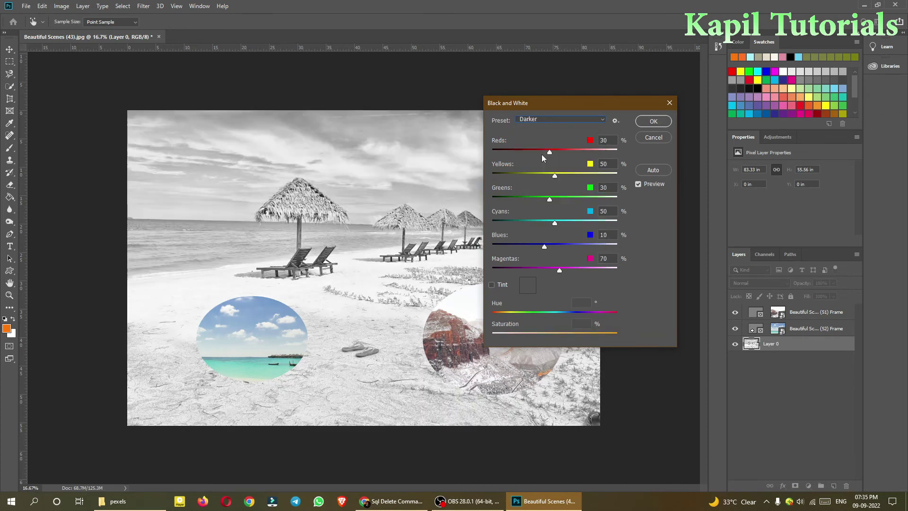
pyautogui.click(540, 120)
pyautogui.click(535, 163)
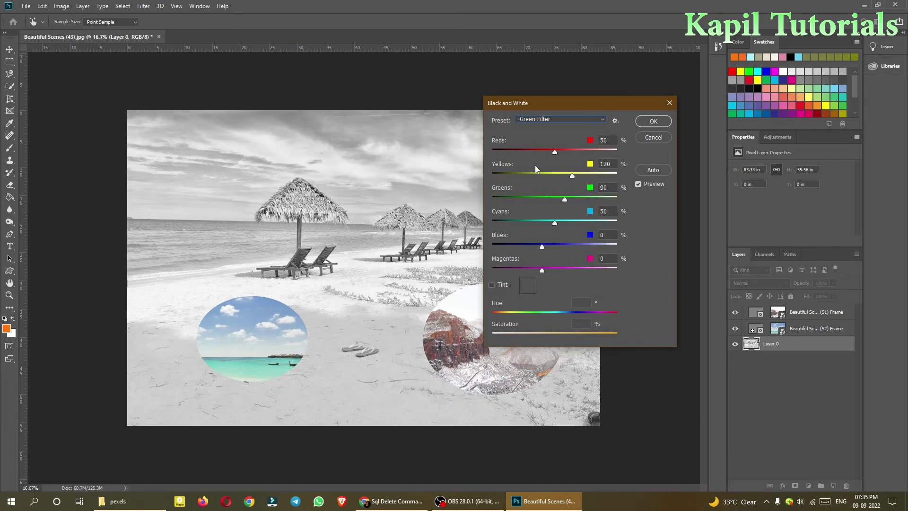
pyautogui.click(546, 119)
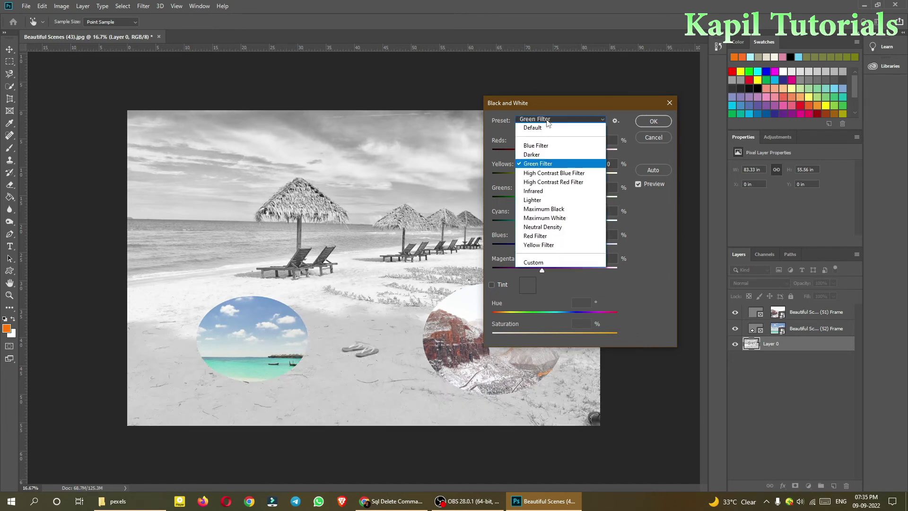
pyautogui.click(544, 174)
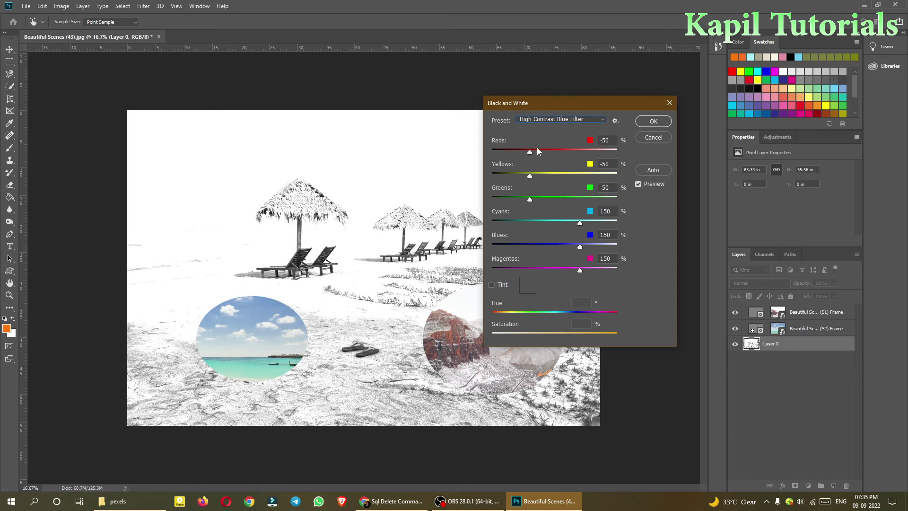
pyautogui.click(535, 119)
pyautogui.click(532, 189)
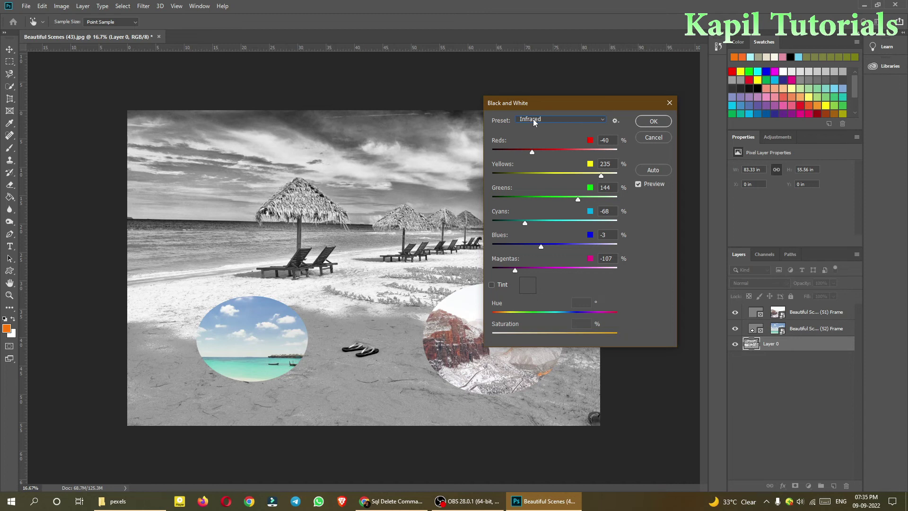
# - Try Lighter, Maximum Black and Maximum White, then choose Red Filter with brighter Greens and Magentas 74
pyautogui.click(532, 119)
pyautogui.click(530, 189)
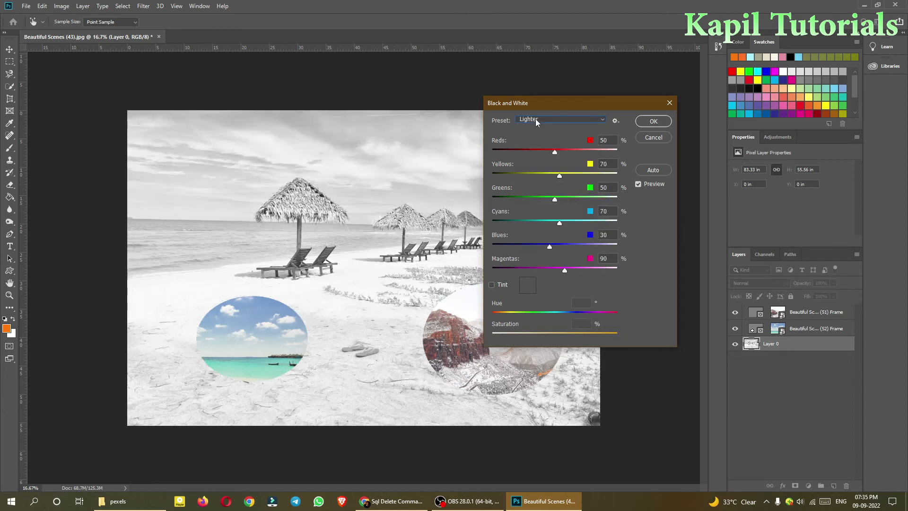
pyautogui.click(535, 120)
pyautogui.click(535, 207)
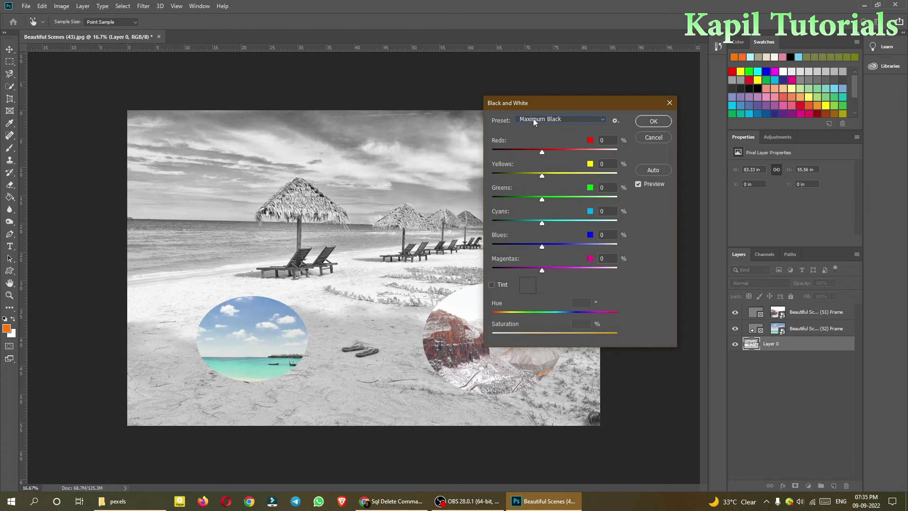
pyautogui.click(535, 121)
pyautogui.click(544, 226)
pyautogui.click(534, 121)
pyautogui.click(534, 236)
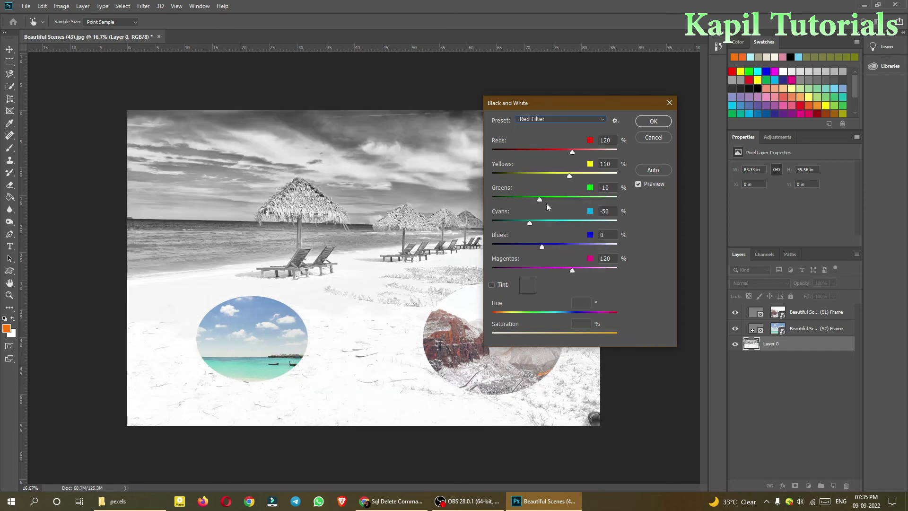
pyautogui.moveTo(540, 203); pyautogui.dragTo(530, 247)
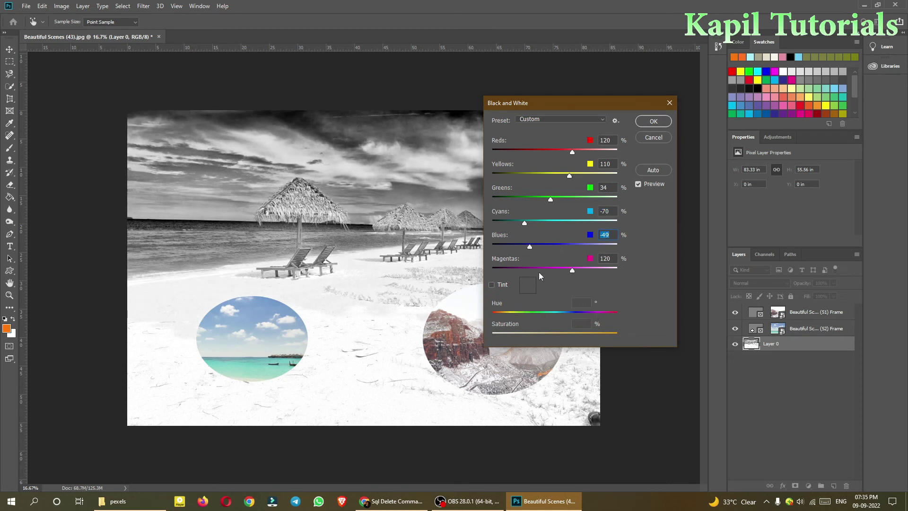
pyautogui.moveTo(496, 270); pyautogui.dragTo(560, 270)
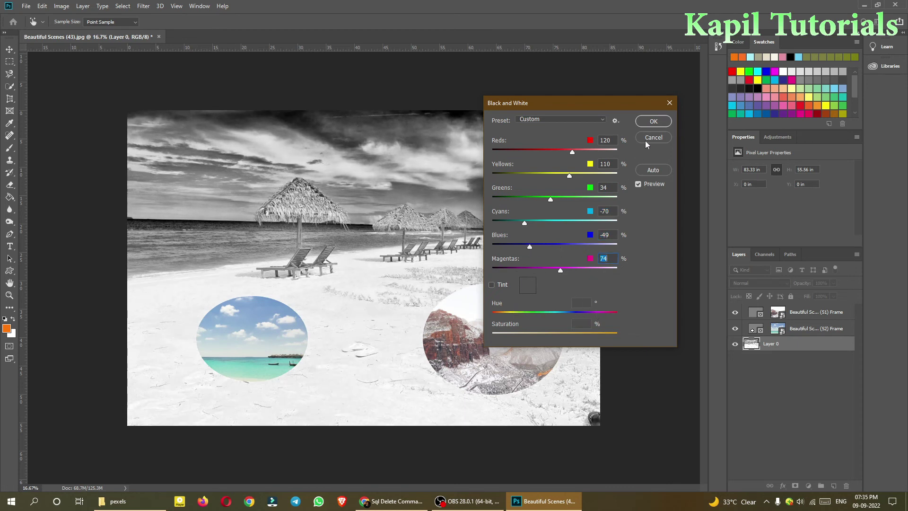
# - Discard the Black & White preview, then trial Hue/Saturation at Saturation −100 and cancel it
pyautogui.click(667, 107)
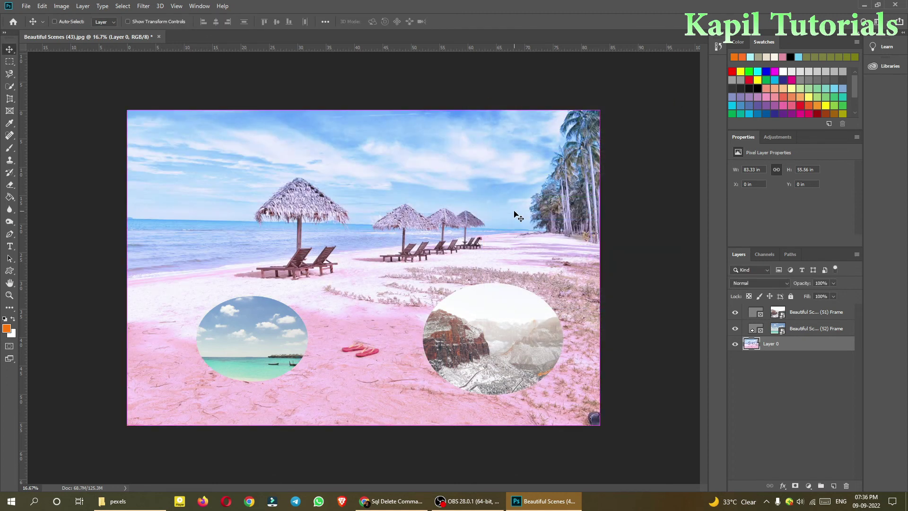
pyautogui.hotkey('ctrl', 'u')
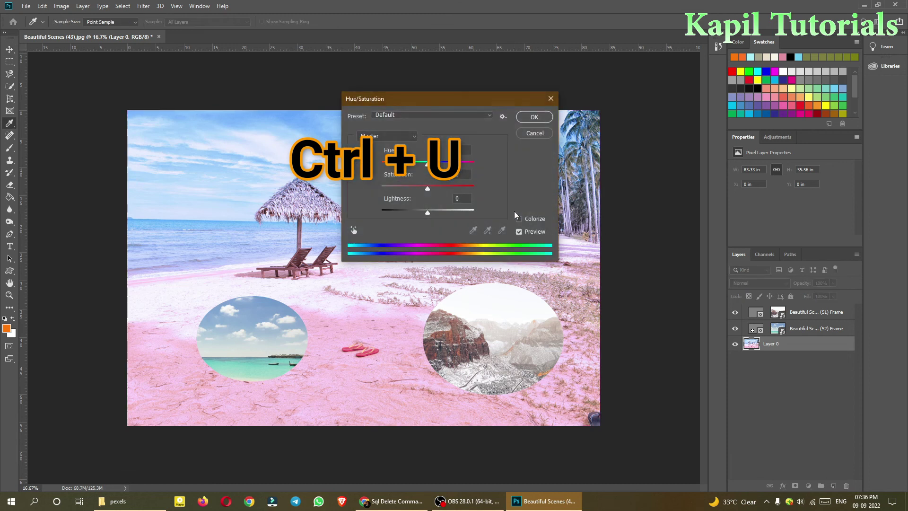
pyautogui.moveTo(427, 191); pyautogui.dragTo(385, 188)
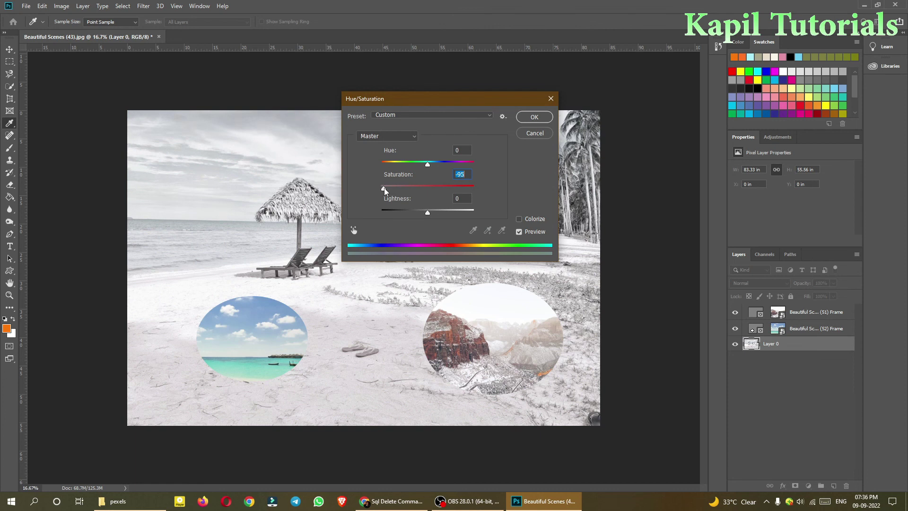
pyautogui.moveTo(384, 189); pyautogui.dragTo(381, 188)
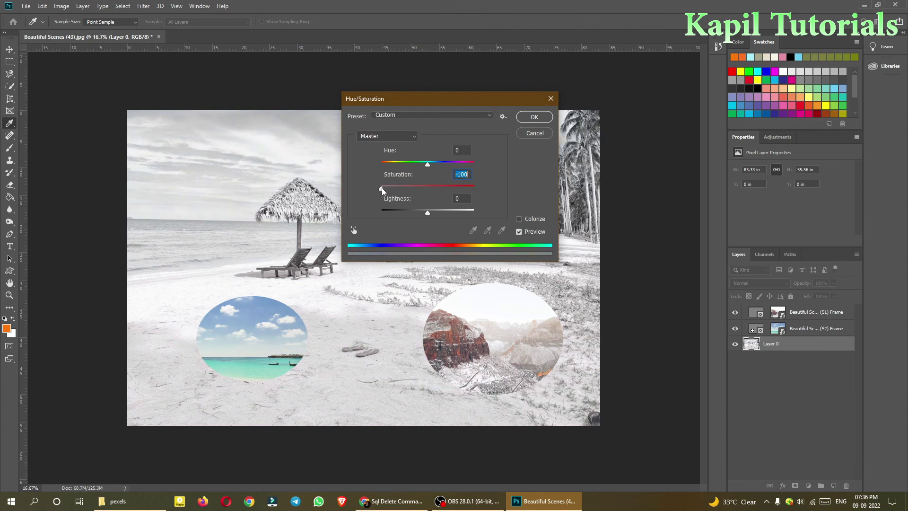
pyautogui.click(531, 134)
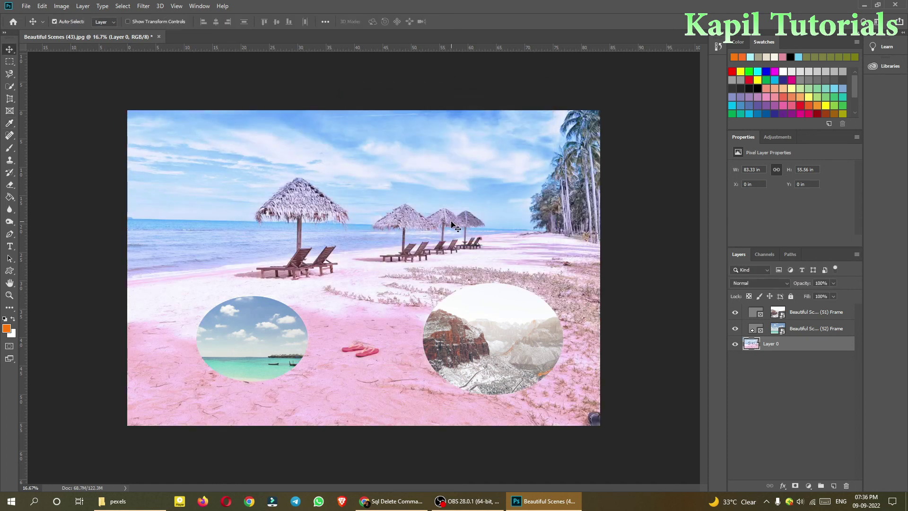